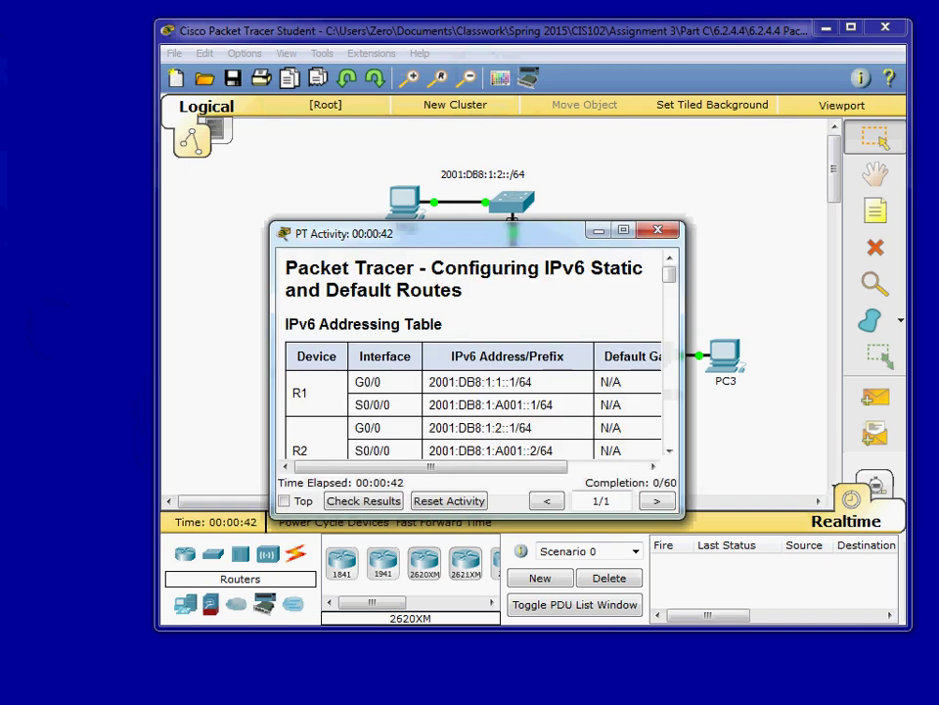
Step: Move the PT Activity instructions window to the top-left corner, out of the topology's way
left_click_drag(450, 233, 197, 34)
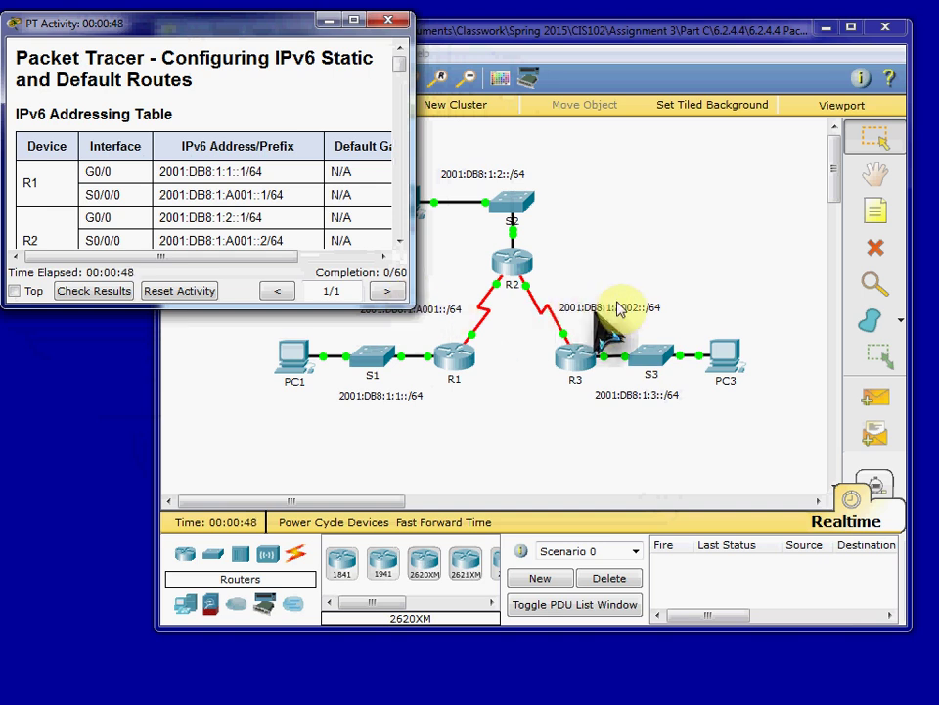
Step: Bring the Packet Tracer workspace in front so the whole topology, including PC2, shows
left_click(654, 259)
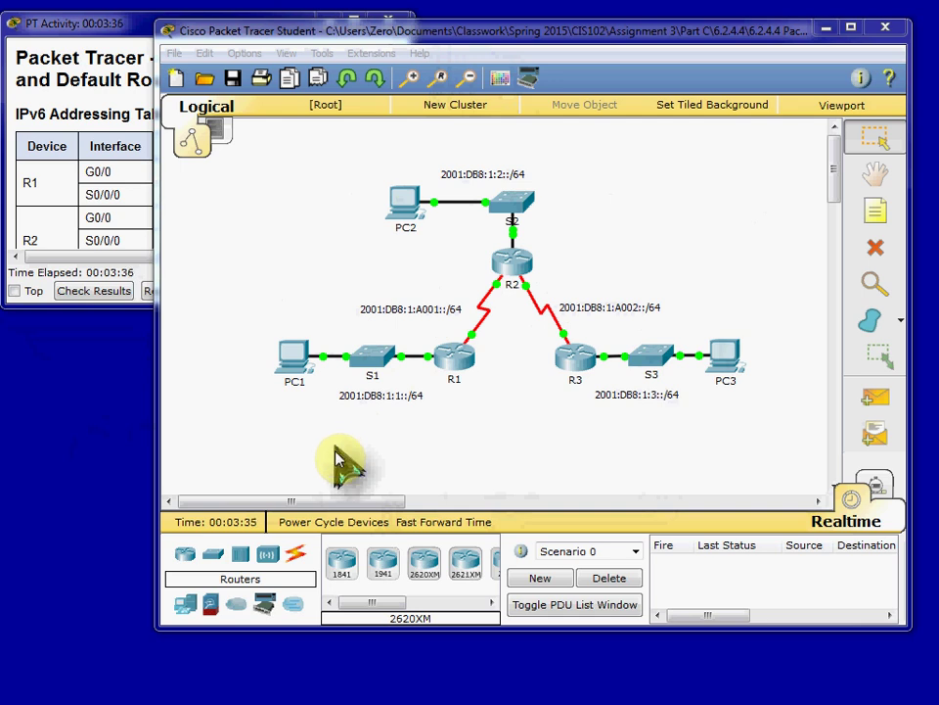
Step: Open R1's CLI and enter global configuration mode with en and conf t
left_click(459, 345)
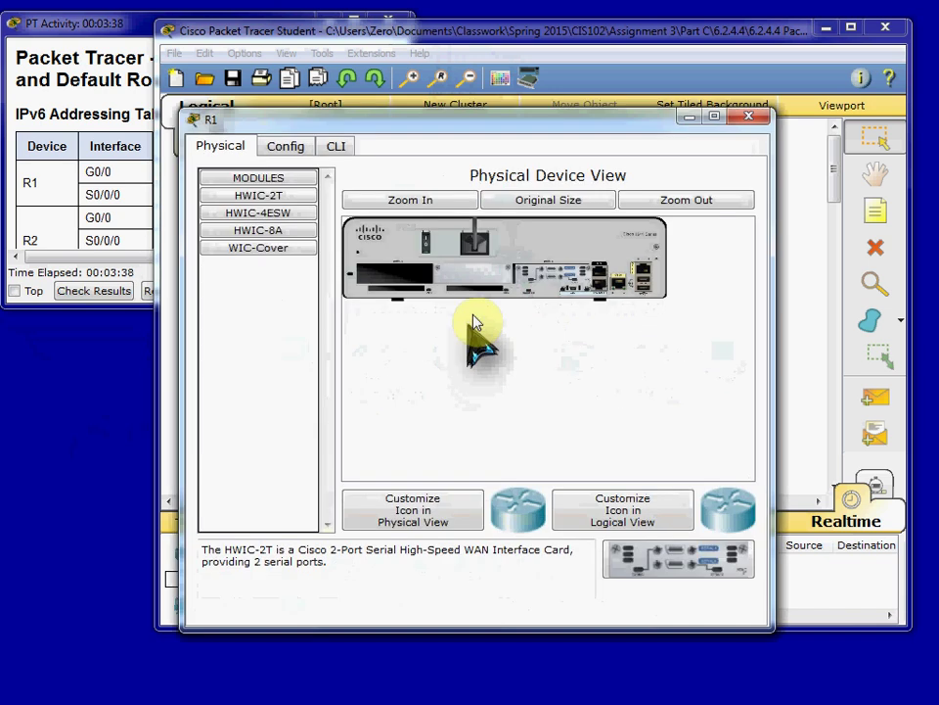
left_click(335, 146)
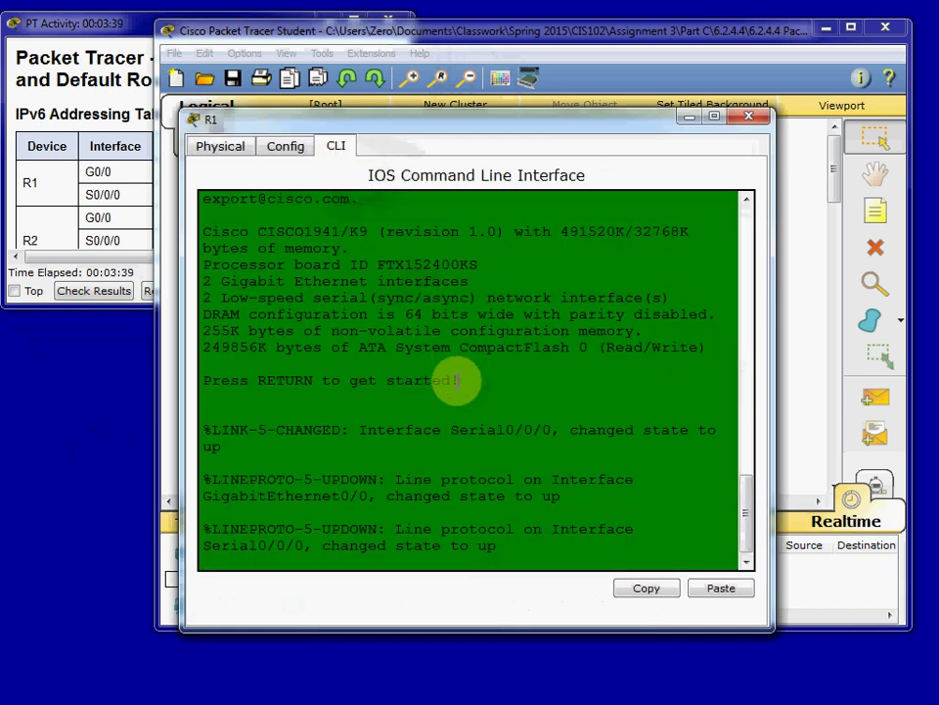
key("Return")
type("en")
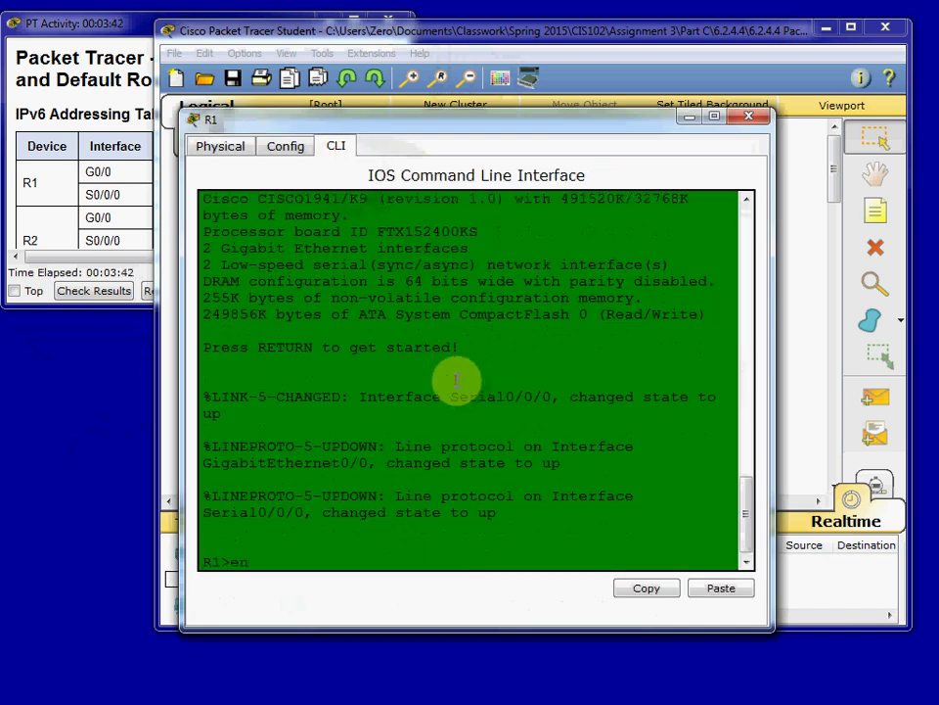
key("Return")
type("conf")
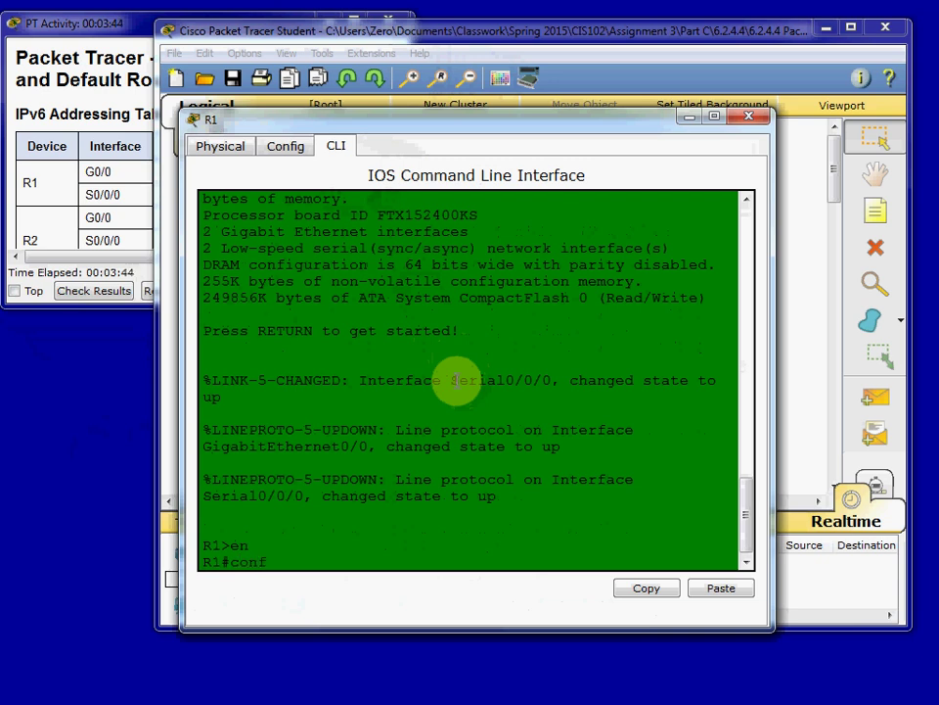
type(" t")
key("Return")
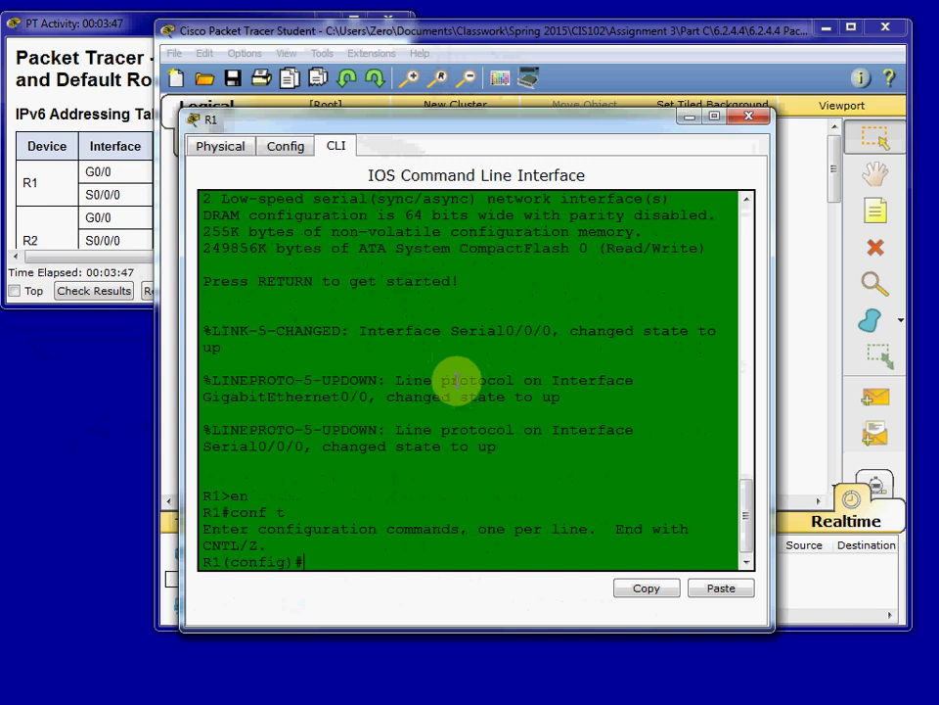
Step: Explore ipv6 keyword completions, then run ipv6 unicast-routing on R1
type("ipv6 uni")
key("Tab")
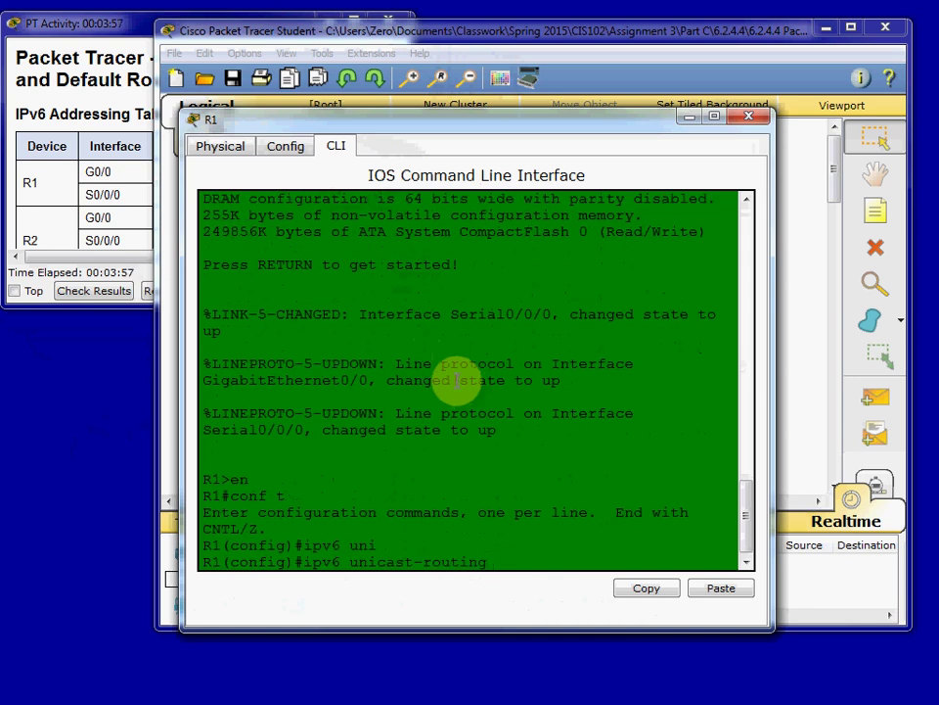
key("BackSpace")
key("BackSpace")
key("BackSpace")
key("BackSpace")
key("BackSpace")
key("BackSpace")
key("BackSpace")
key("BackSpace")
key("BackSpace")
key("BackSpace")
key("BackSpace")
key("BackSpace")
key("BackSpace")
key("BackSpace")
key("BackSpace")
key("BackSpace")
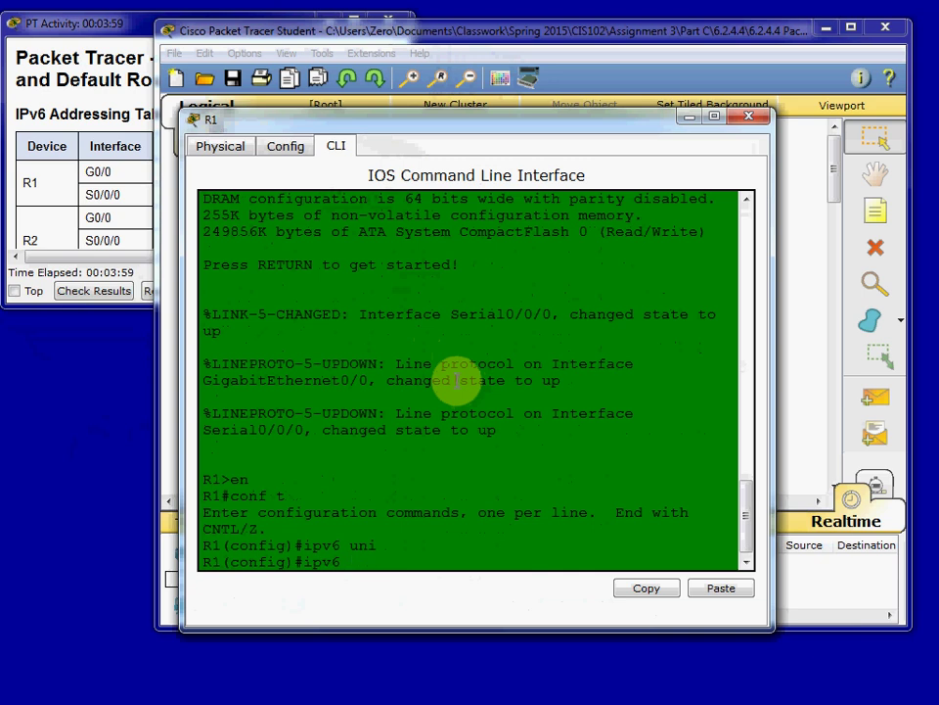
type("r")
key("Tab")
type("ou")
key("Tab")
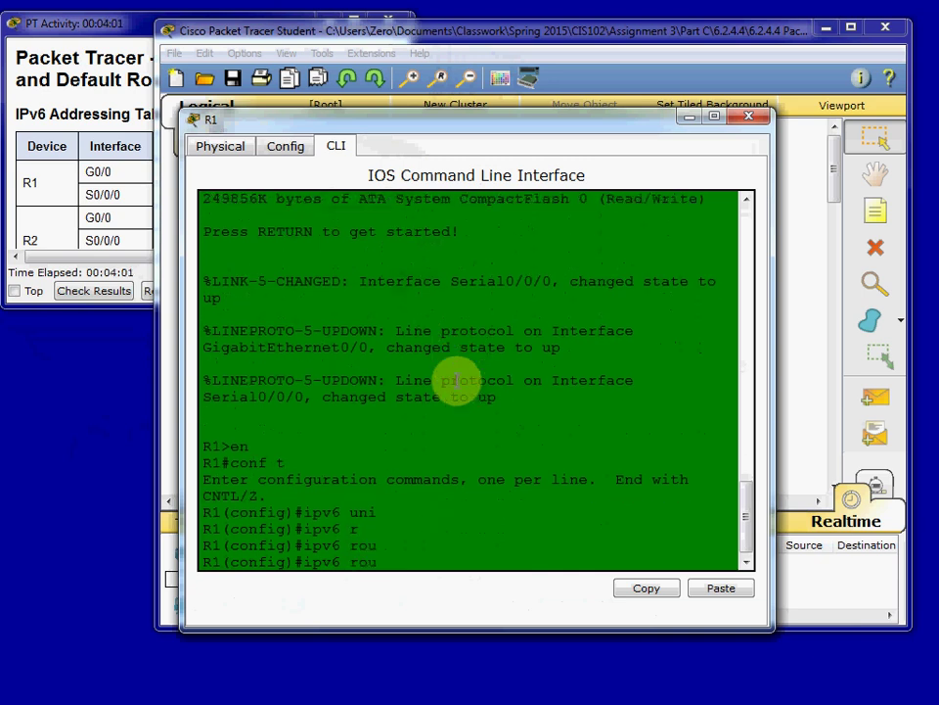
type("ter")
key("Tab")
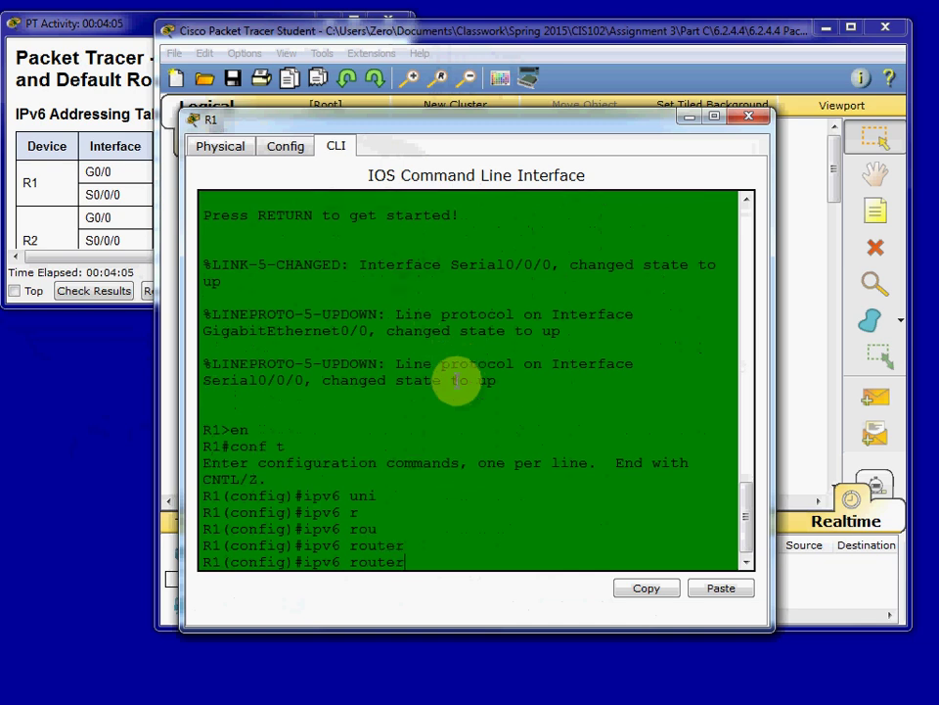
key("BackSpace")
key("BackSpace")
key("BackSpace")
key("BackSpace")
key("BackSpace")
key("BackSpace")
type("?")
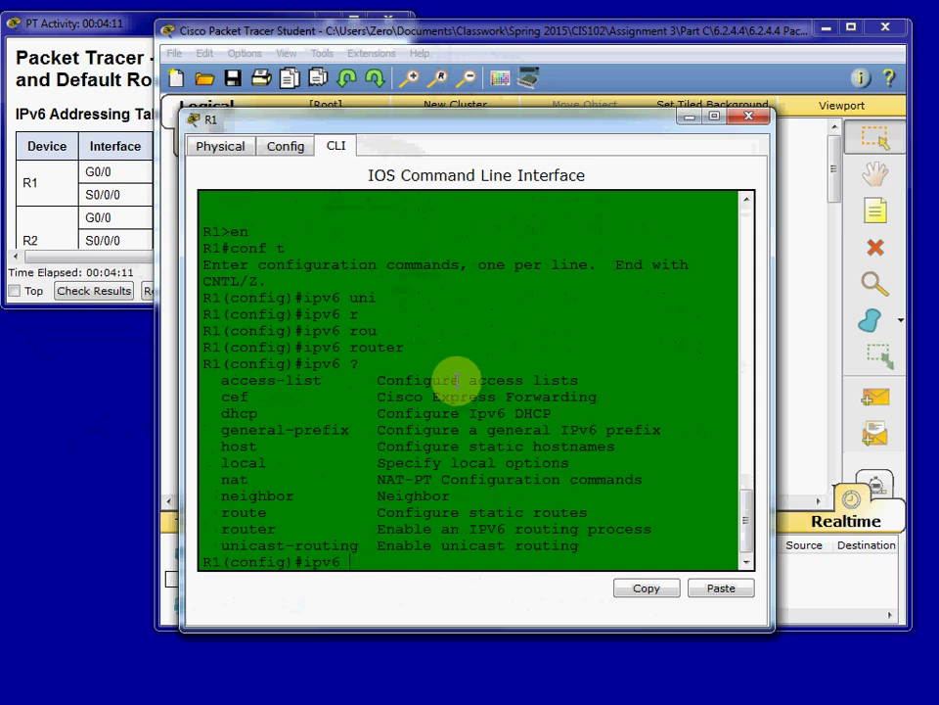
type("unicast-routing")
key("Return")
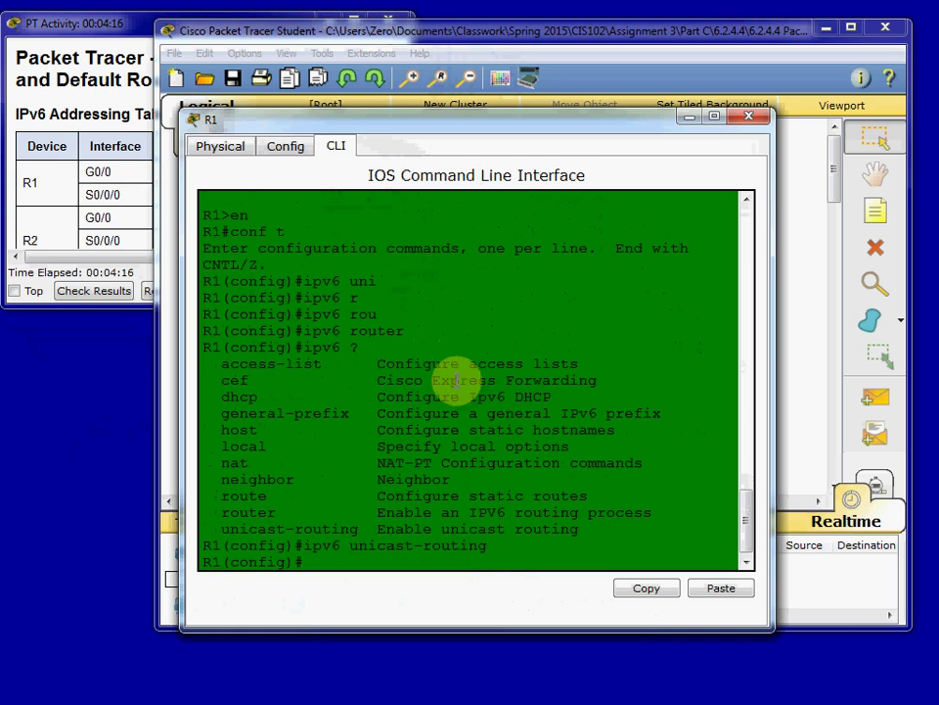
Step: Enable ipv6 unicast-routing on R3 from global configuration mode
left_click(751, 118)
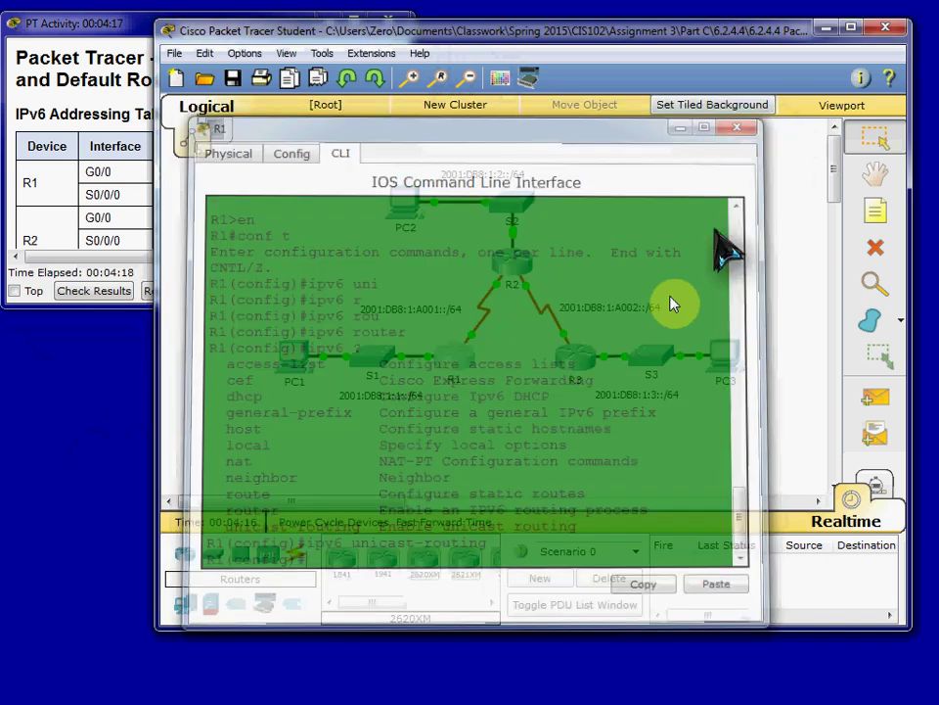
left_click(591, 371)
left_click(337, 146)
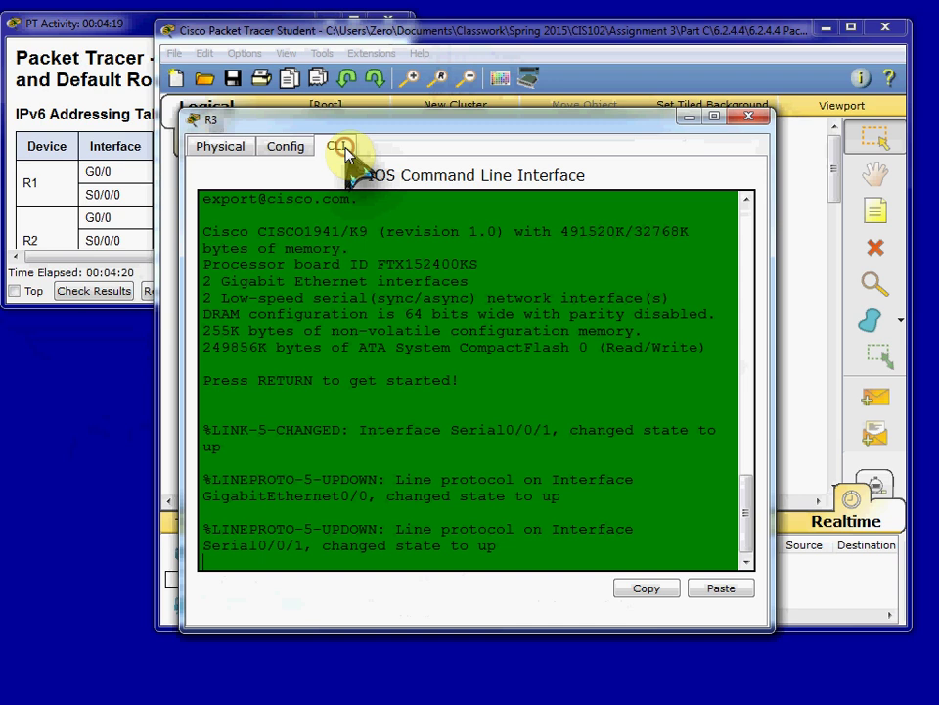
key("Return")
type("en")
key("Return")
type("conf")
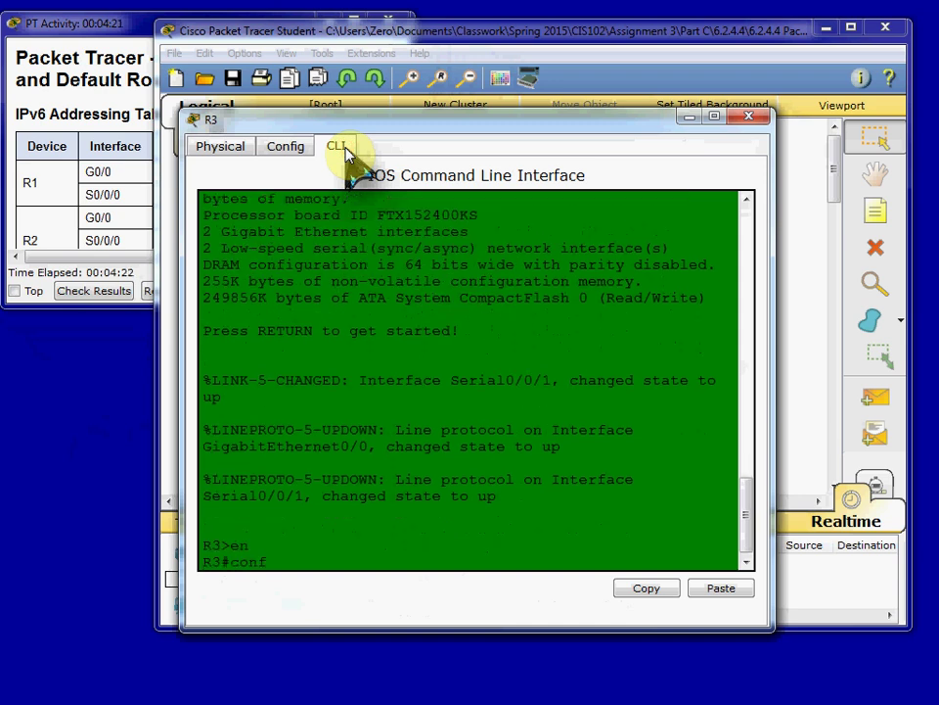
type(" t")
key("Return")
type("ipv")
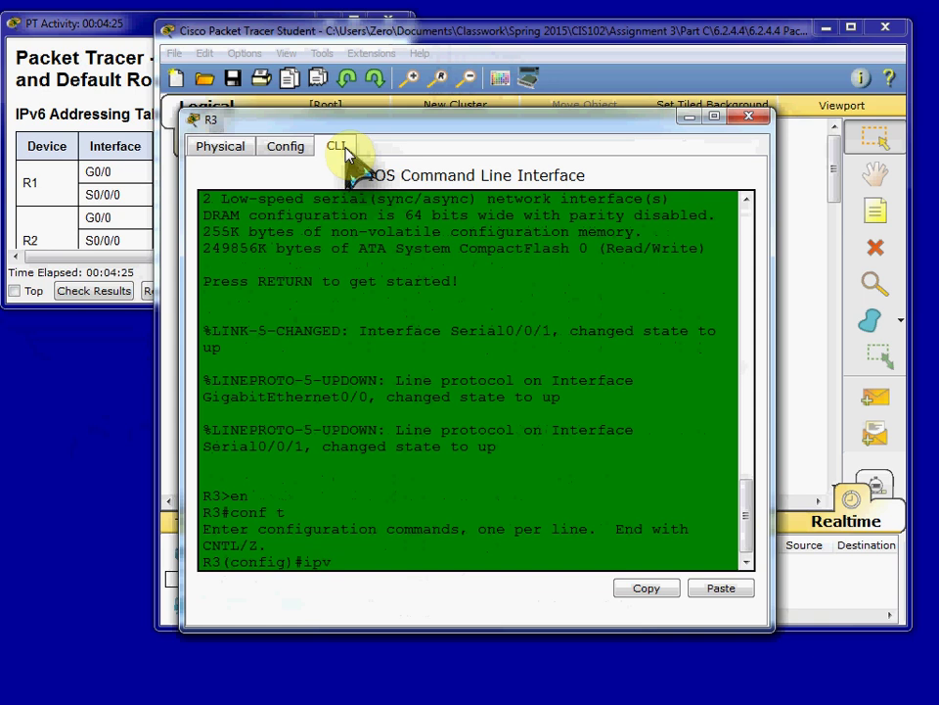
type("6 uni")
key("Tab")
key("Return")
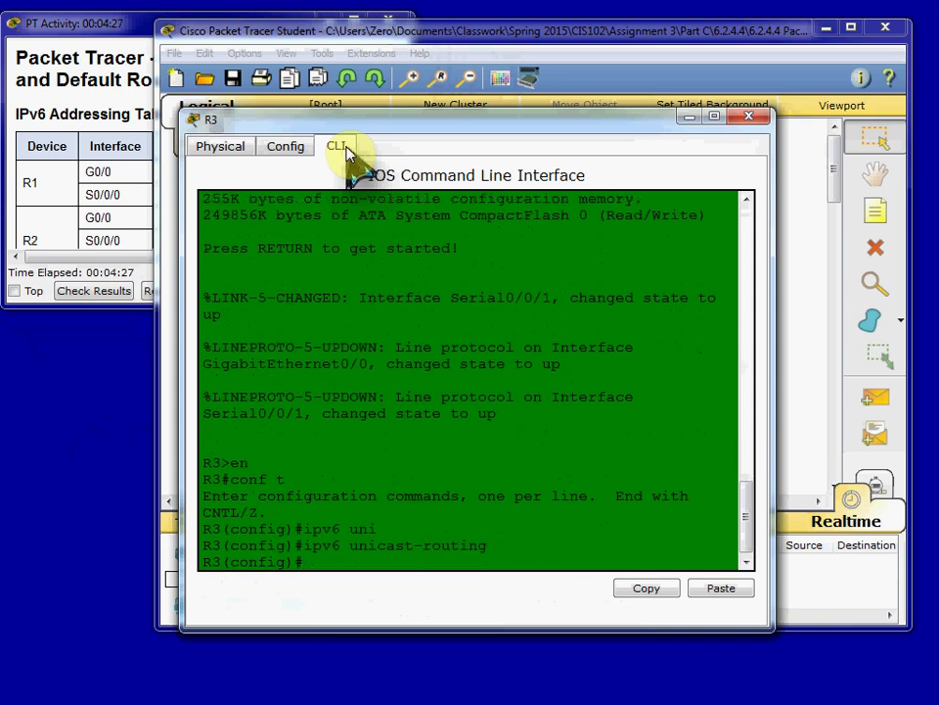
left_click(748, 117)
Step: Enable ipv6 unicast-routing on R2 and close its device window
left_click(532, 283)
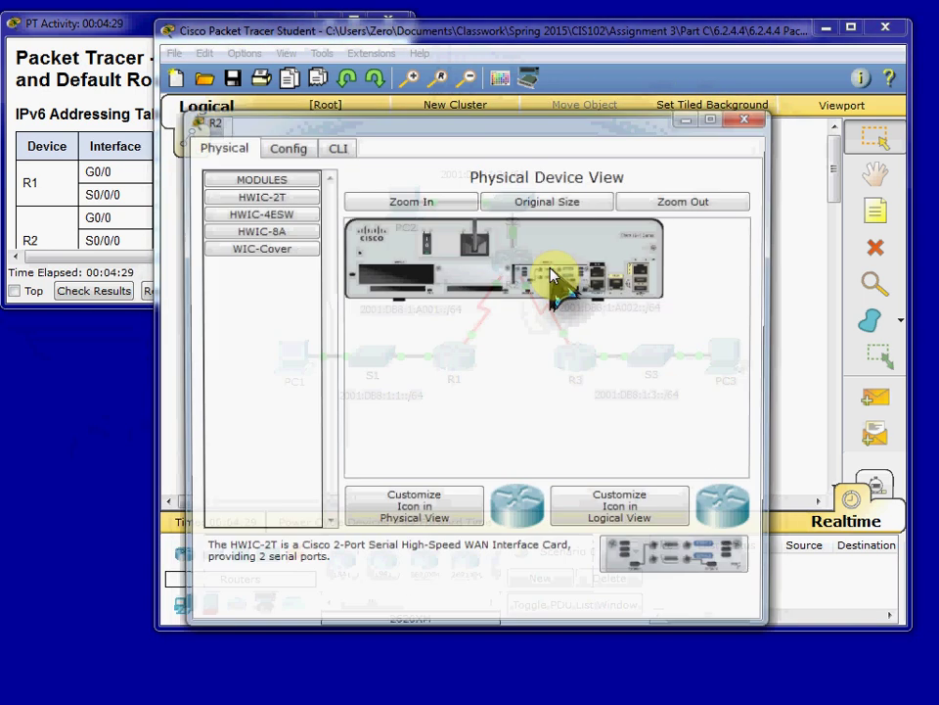
left_click(342, 148)
key("Return")
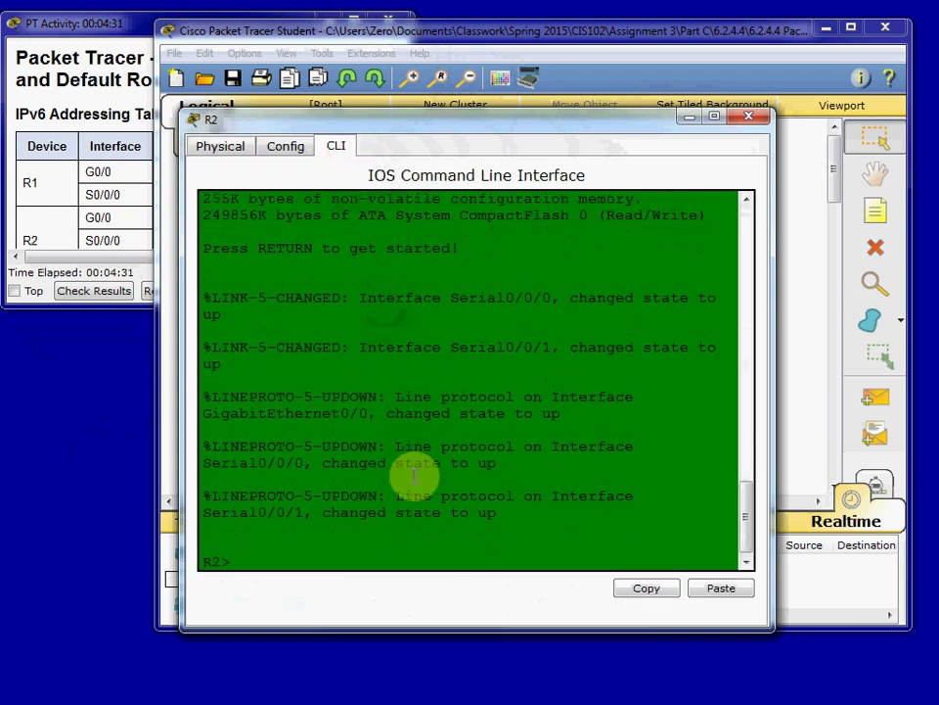
type("en")
key("Return")
type("conf t")
key("Return")
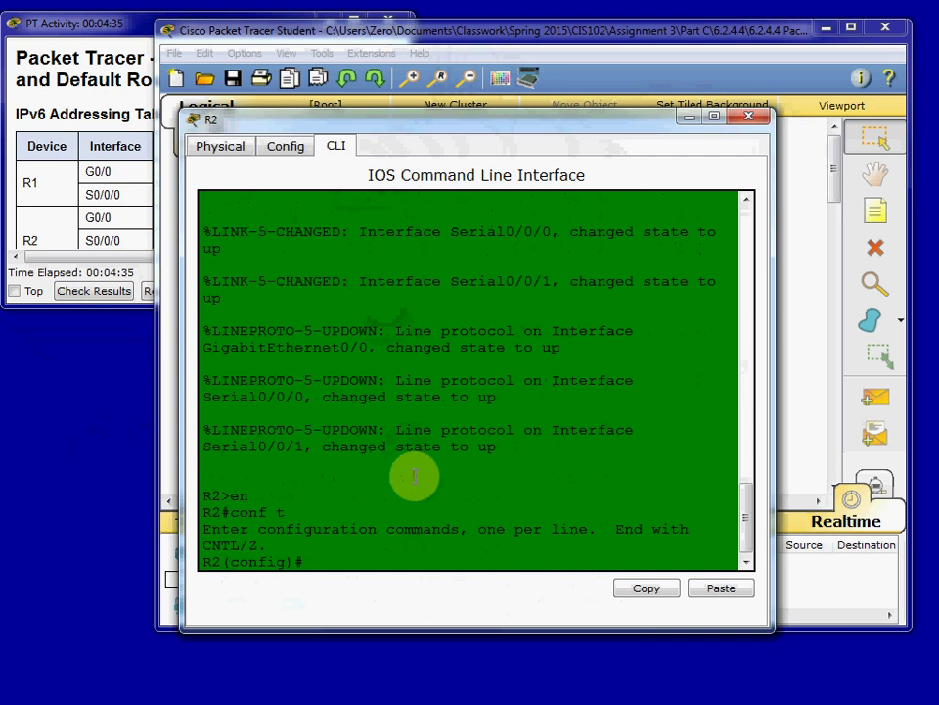
type("ipv6 uni")
key("Tab")
key("Return")
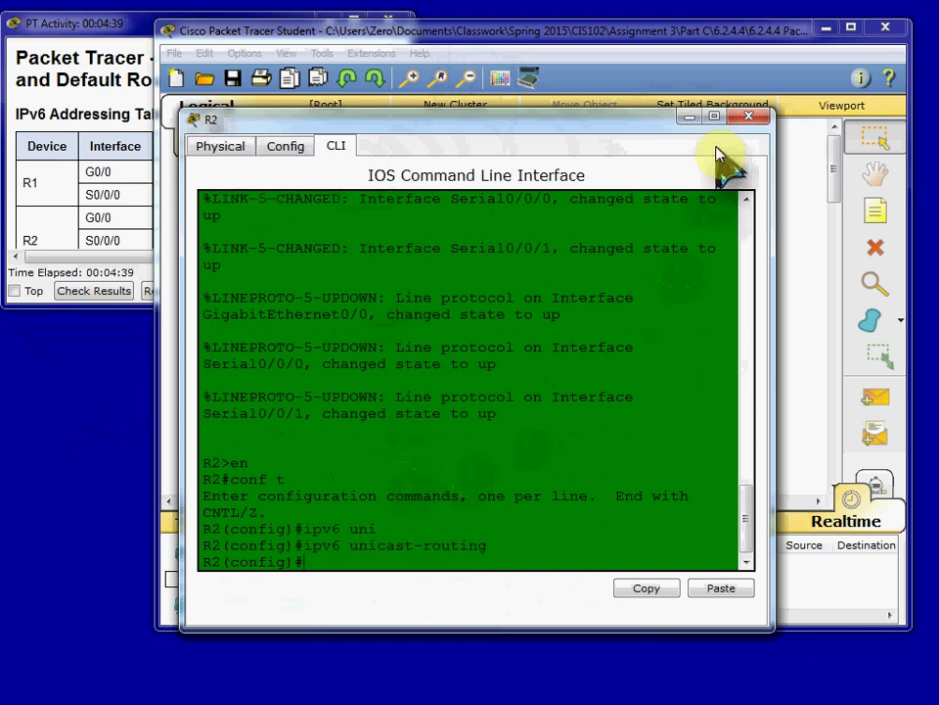
left_click(748, 116)
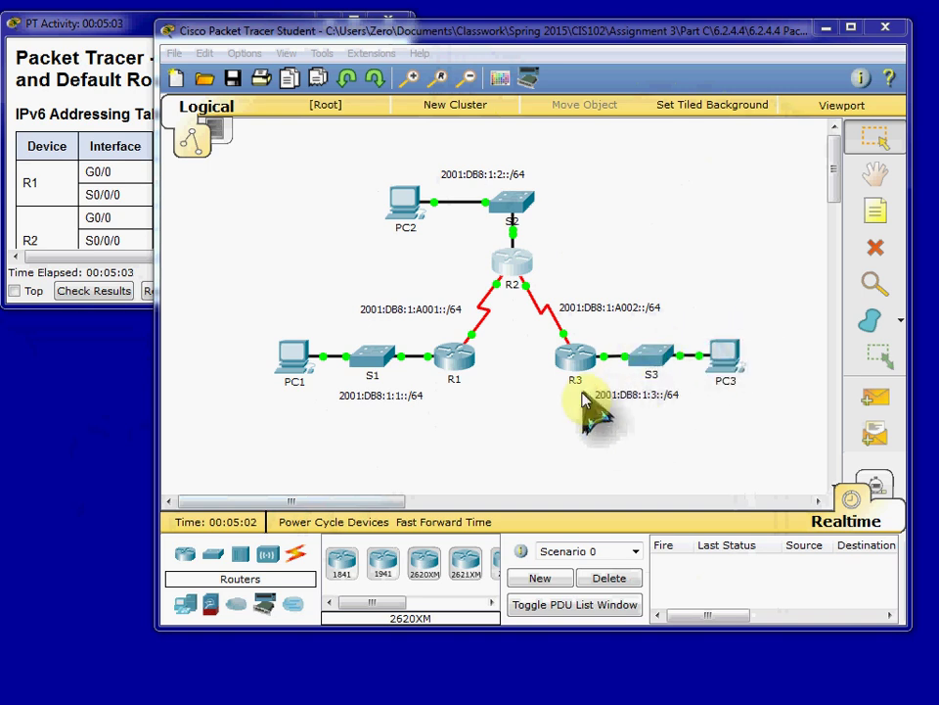
Step: Enter 'ipv6 route 2001:db8:1:2::/64 2001:db8:1:a001::2' in R1's CLI
left_click(455, 360)
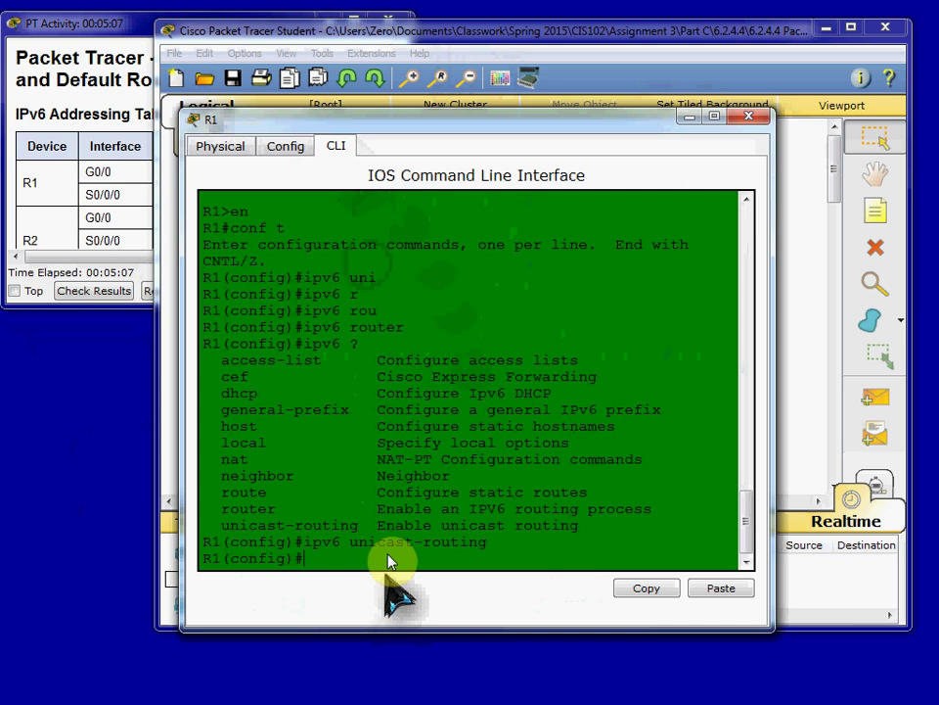
key("Return")
key("Return")
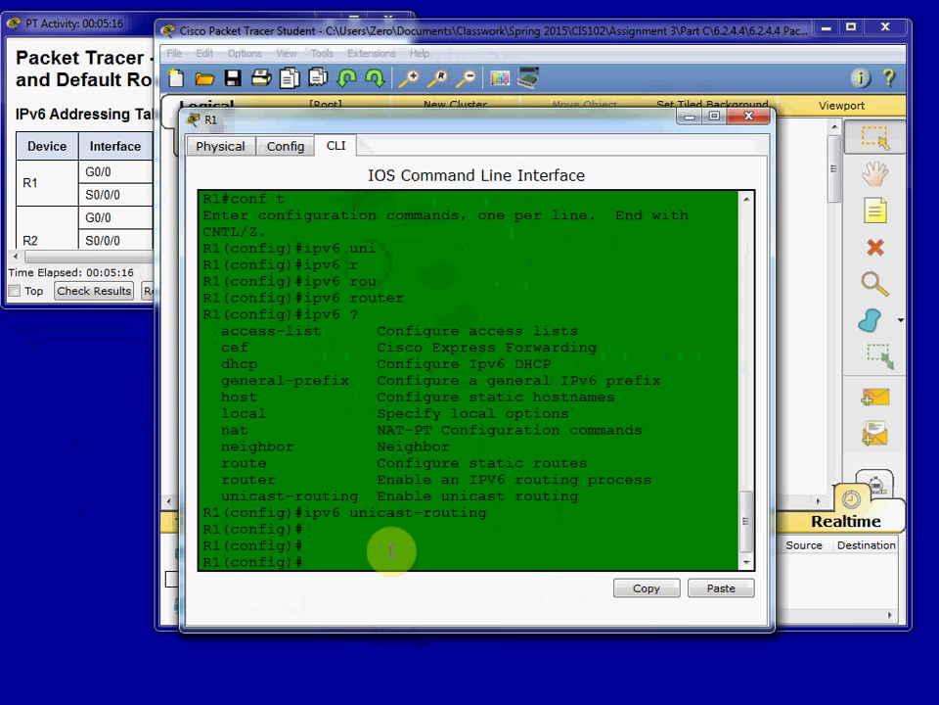
type("ipv6 route 2001:db")
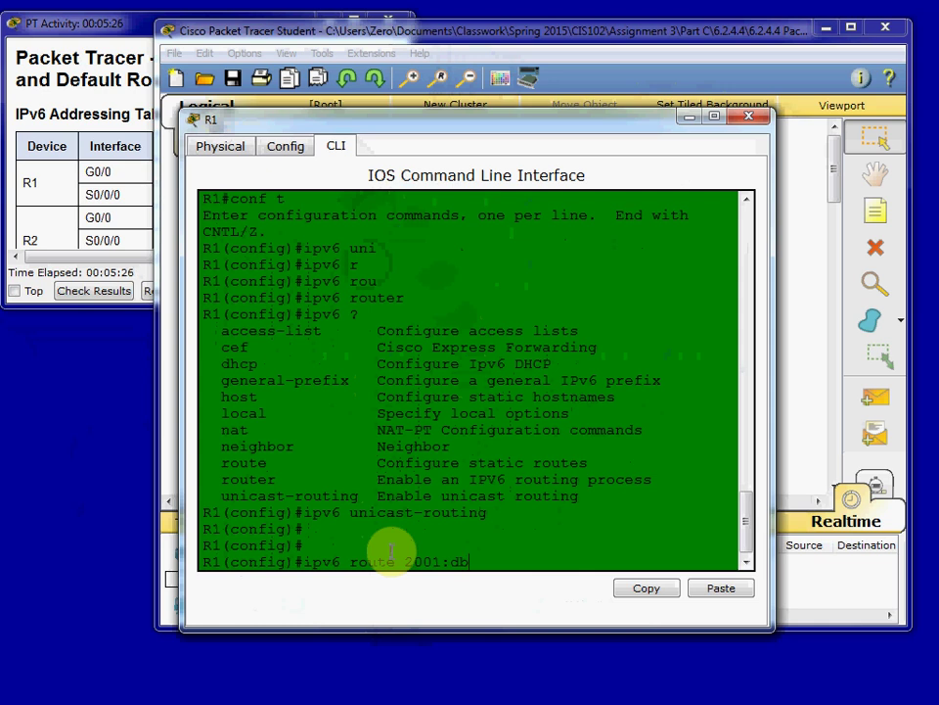
type("8:1:2::/64 2001:db8:1")
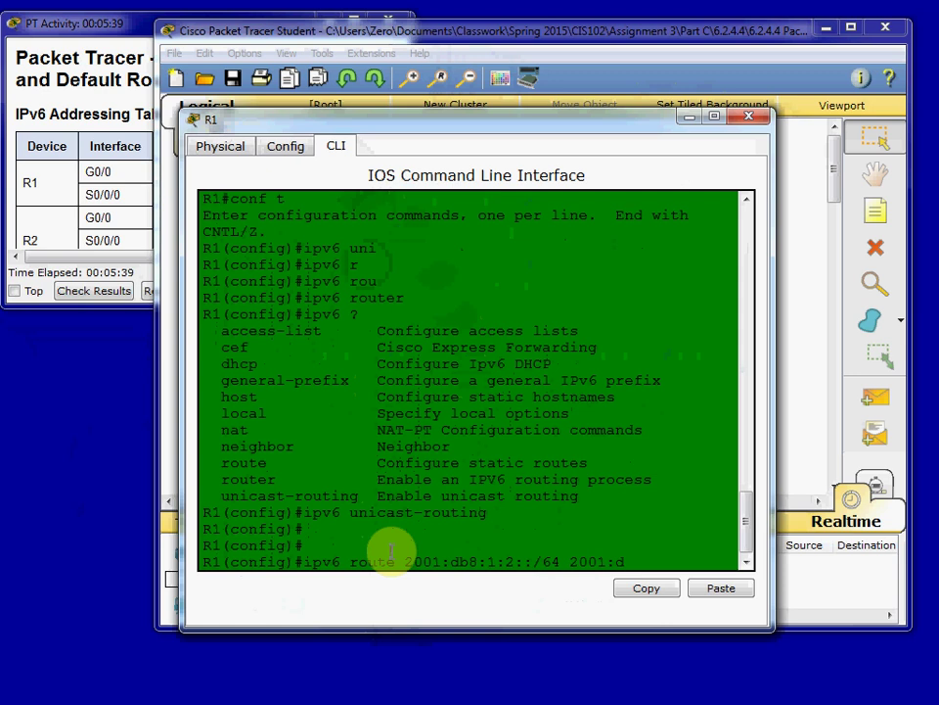
type(":a001::2")
key("Return")
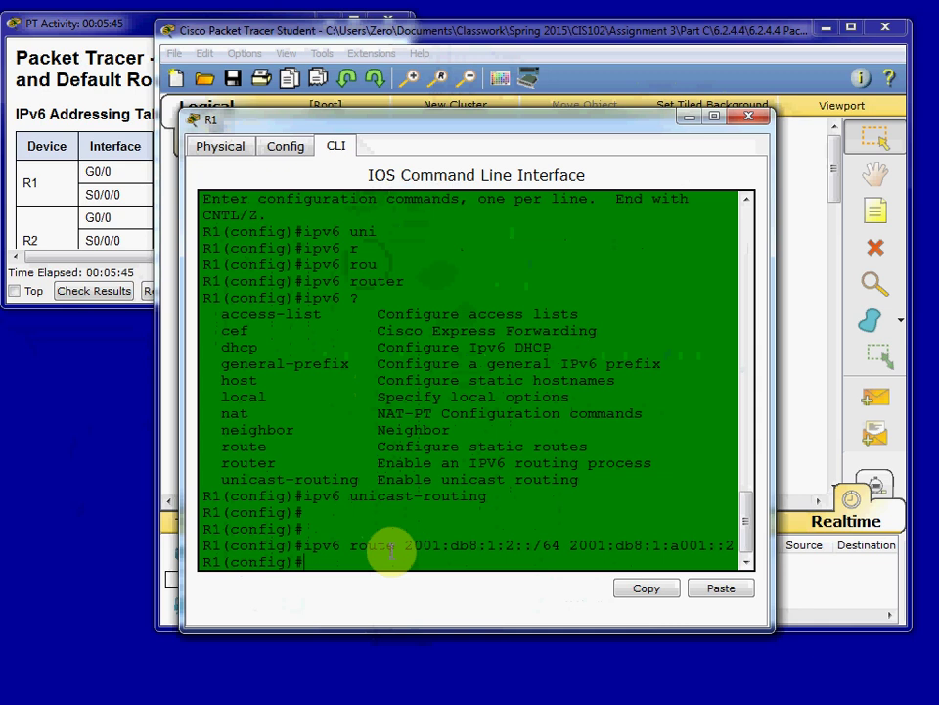
Step: Add R1 routes to 2001:db8:1:a002::/64 and 2001:db8:1:3::/64, both via 2001:db8:1:a001::2
type("ipv6 route 2001:db8")
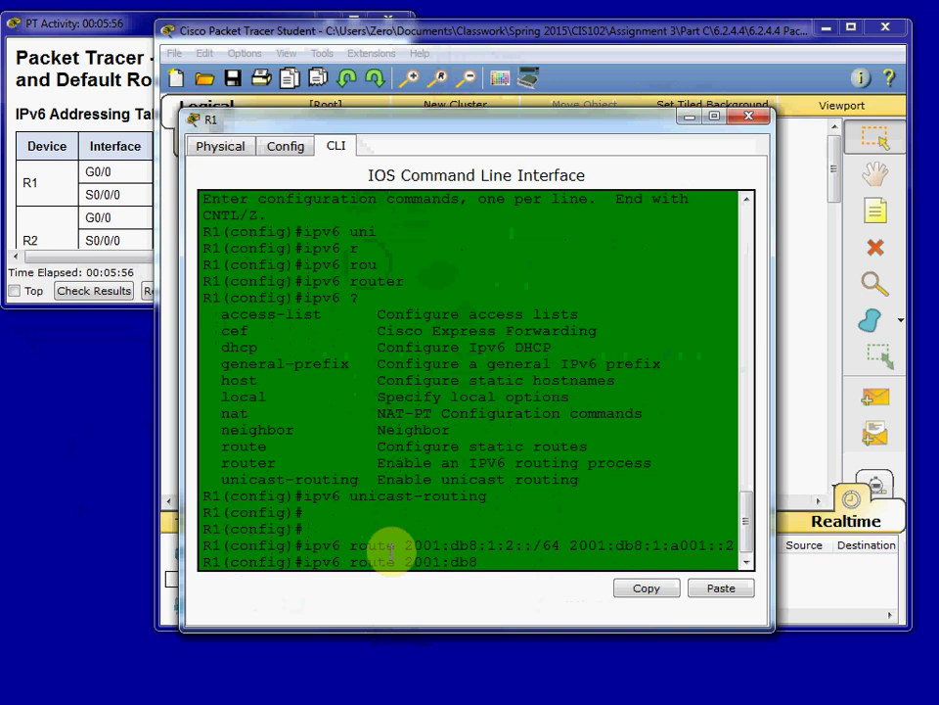
type(":1:a002::/64 2001:db")
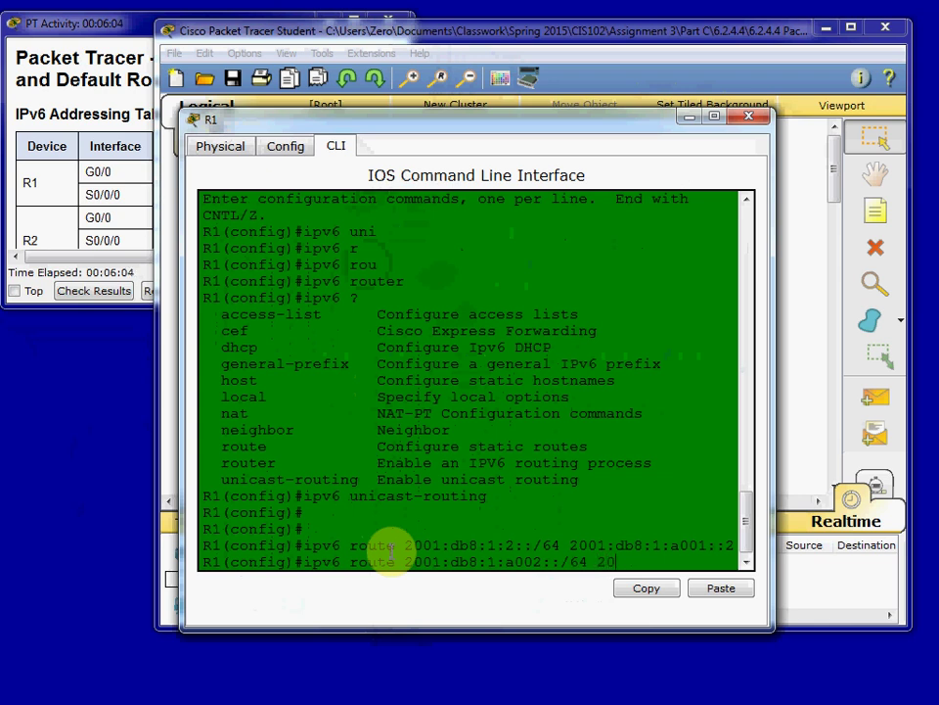
type("8:1:a001::")
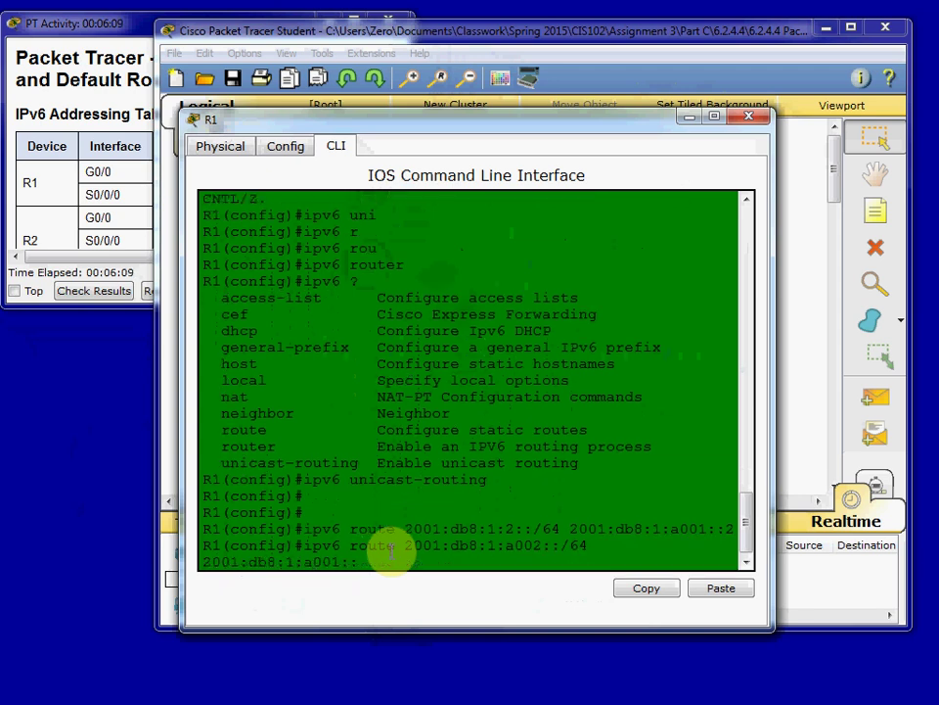
type("2")
key("Return")
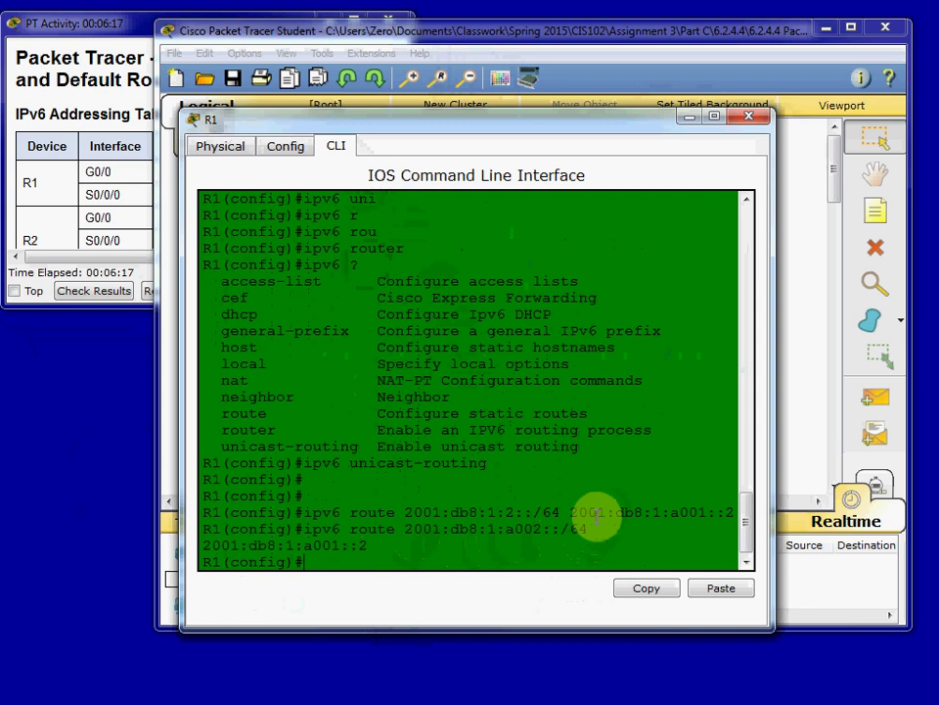
type("ipv6 route 2001:db8")
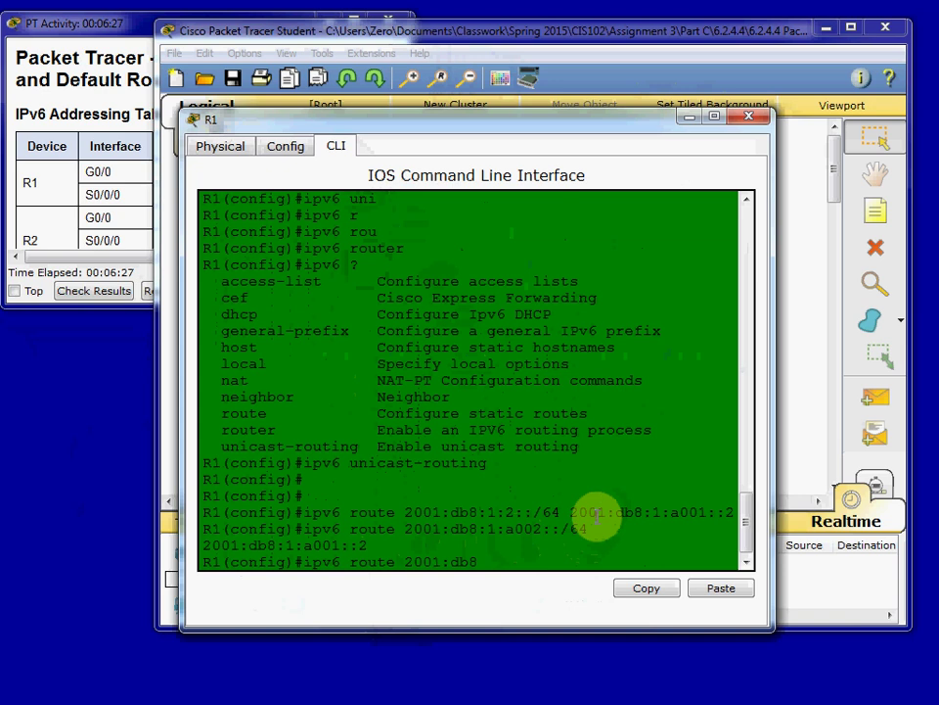
type(":1:3::/64 2001:db")
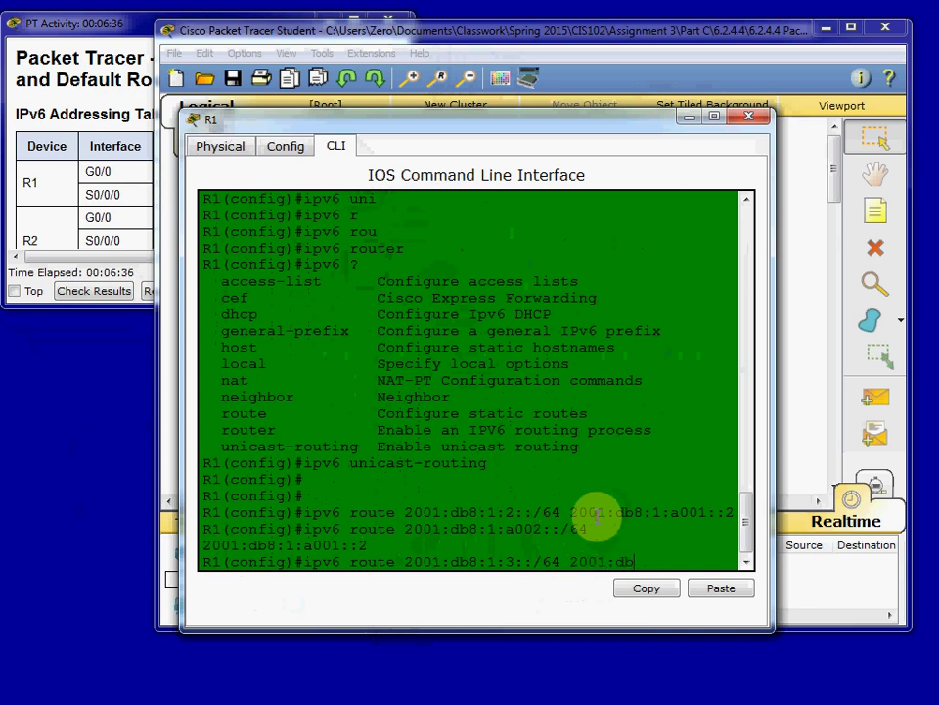
type("8:1:a001::2")
key("Return")
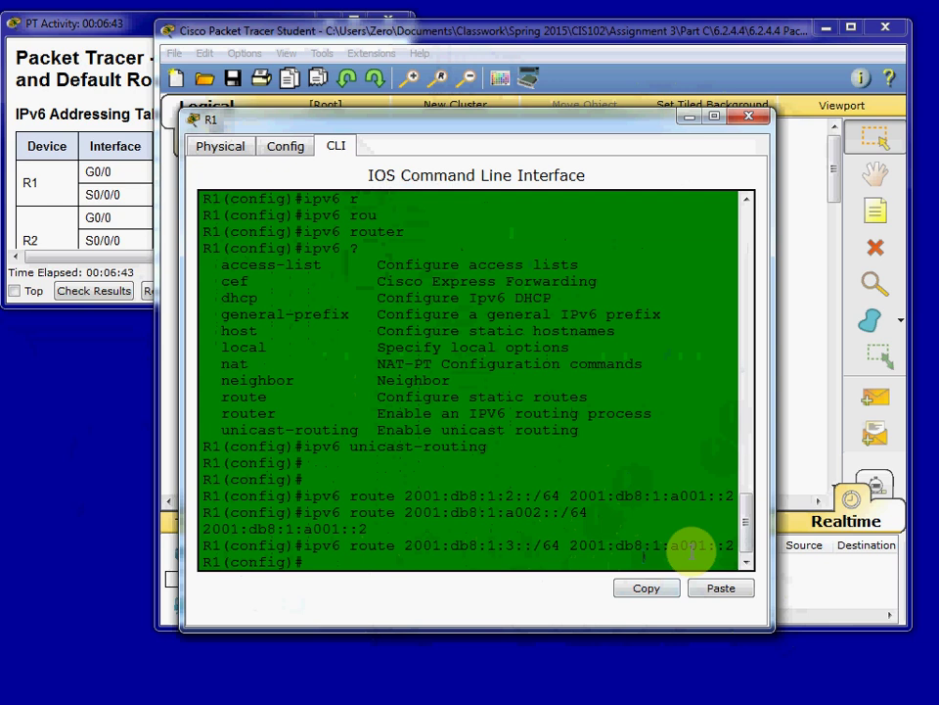
left_click_drag(569, 131, 644, 194)
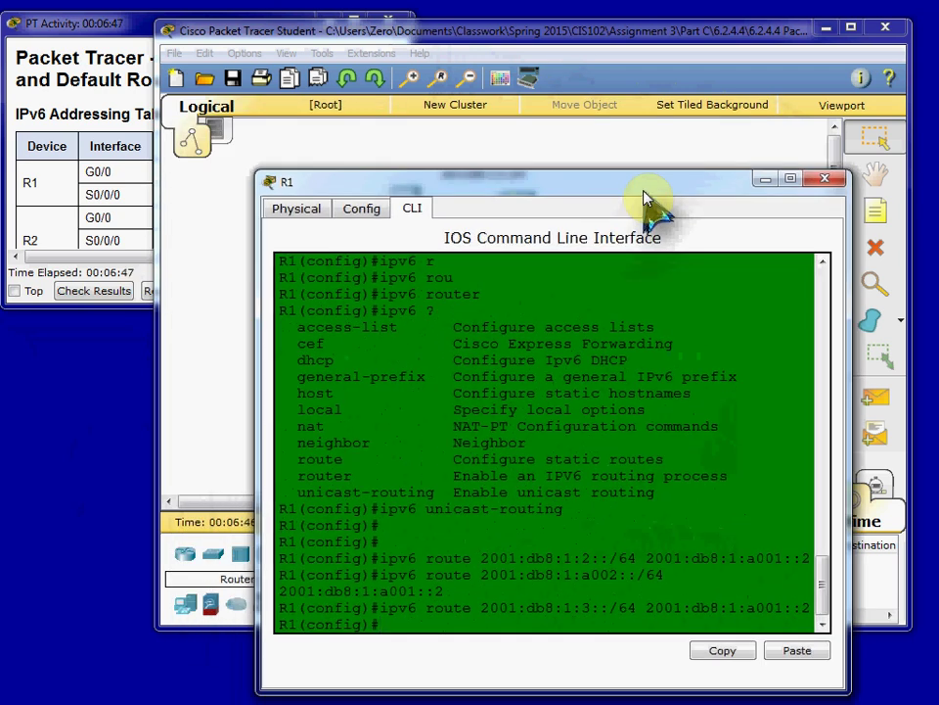
Step: Enlarge the activity window's addressing table and select R2's S0/0/0 address 2001:DB8:1:A001::2/64
left_click(110, 29)
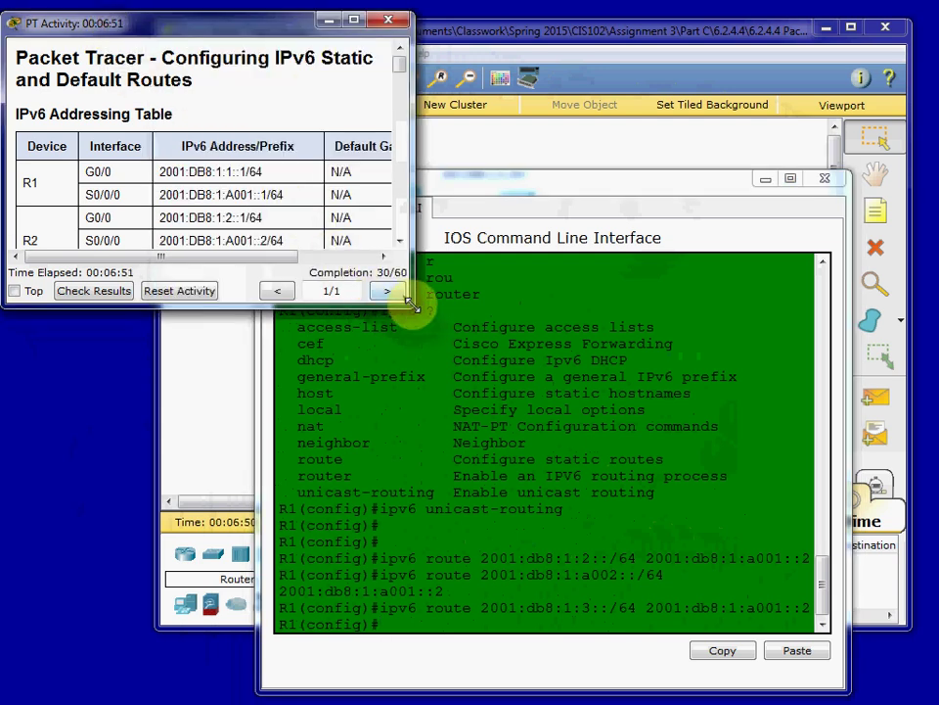
left_click_drag(411, 307, 674, 428)
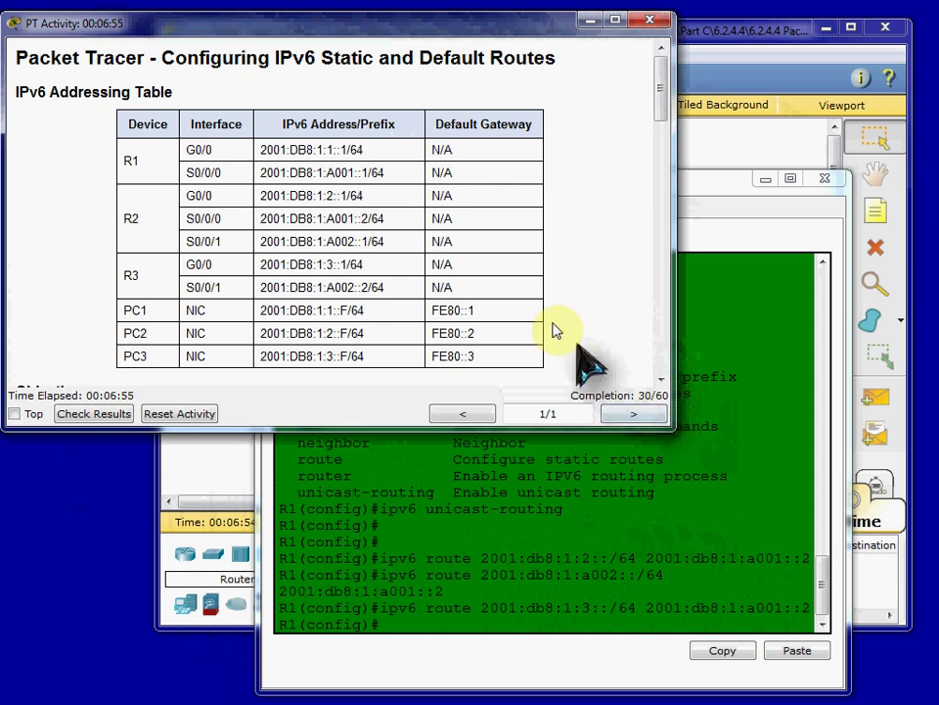
left_click(400, 216)
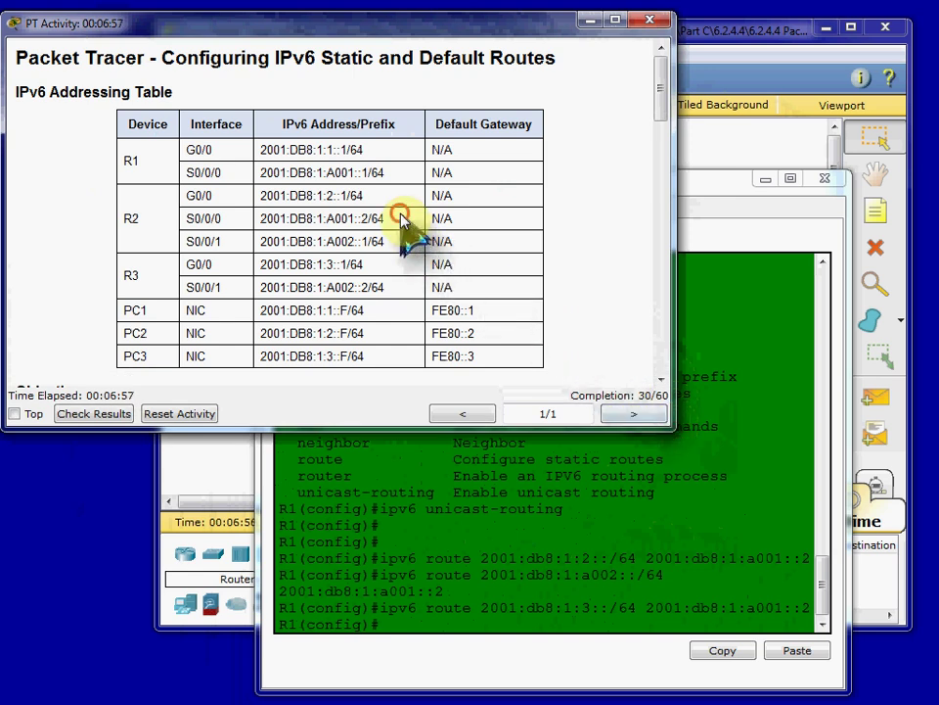
left_click_drag(400, 216, 262, 233)
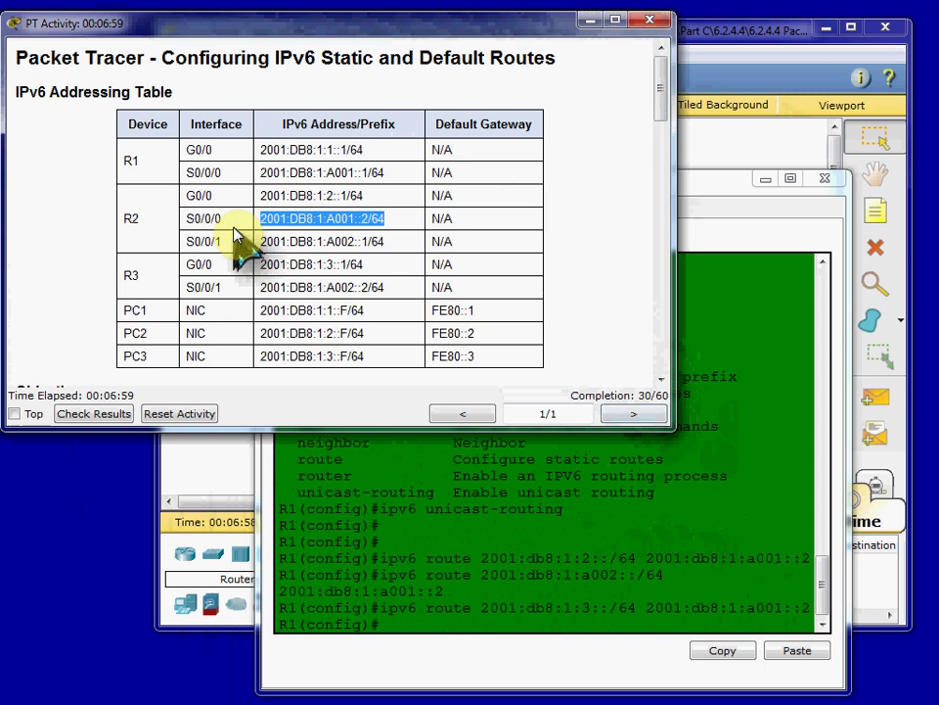
left_click(208, 466)
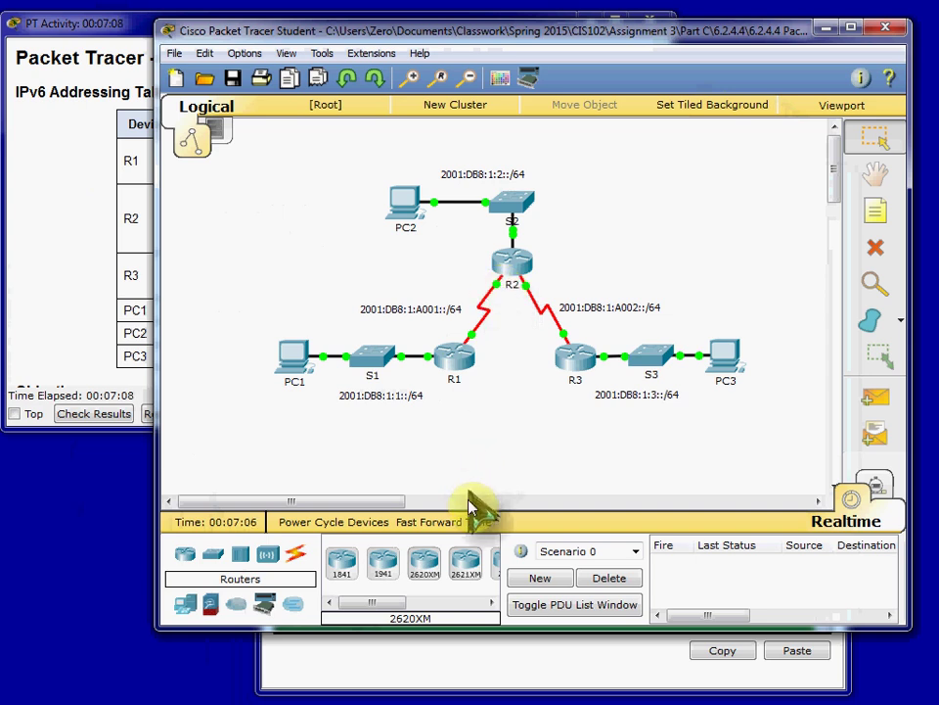
Step: Resize R1's terminal and highlight each of its three route destinations to verify them
left_click(468, 654)
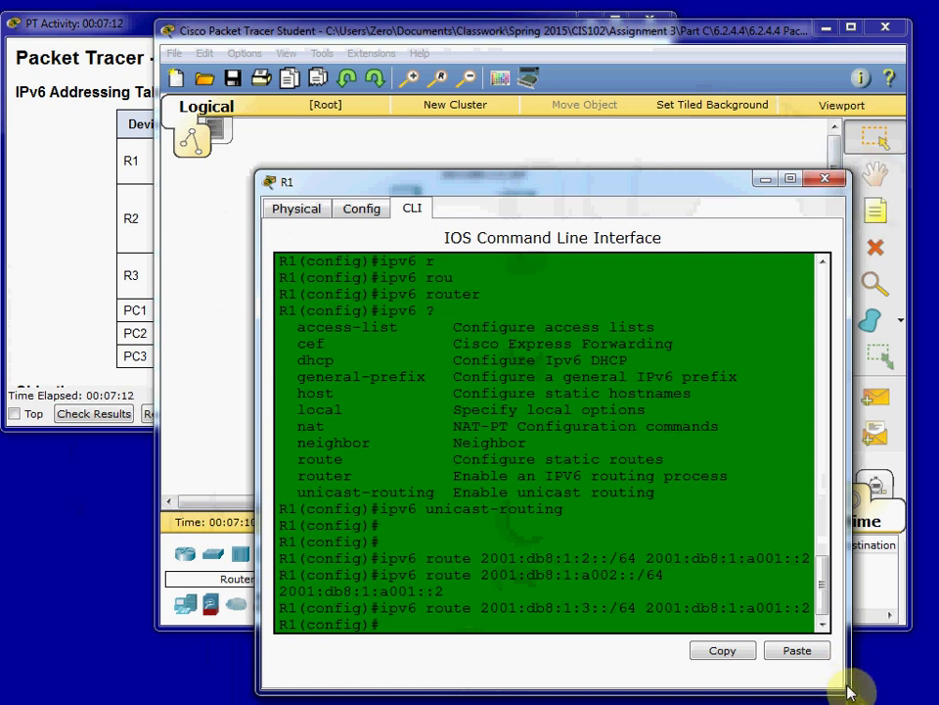
left_click_drag(847, 690, 878, 612)
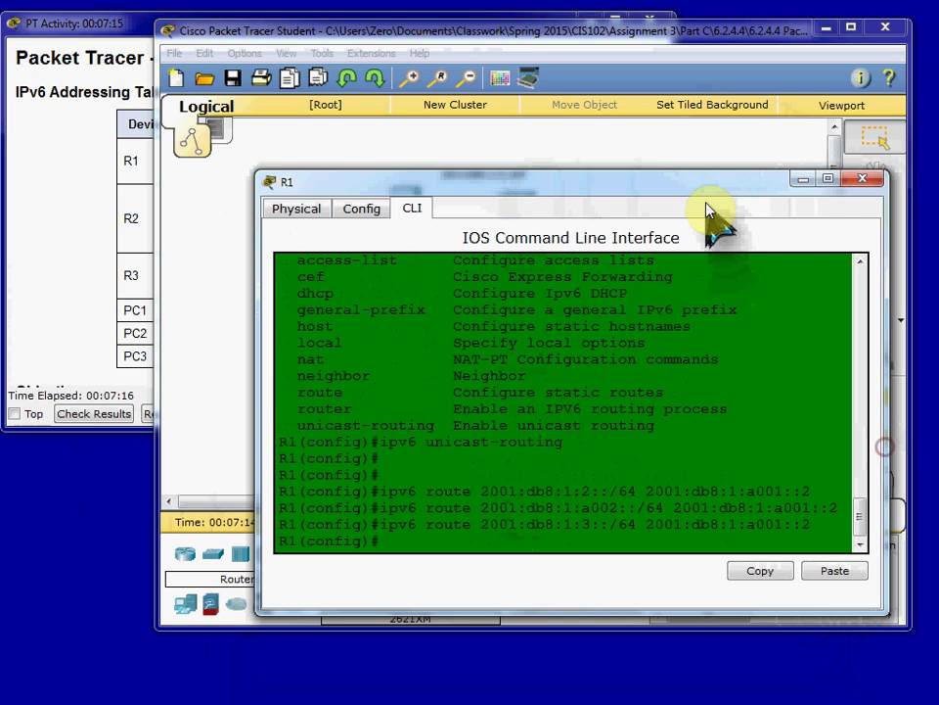
left_click_drag(703, 182, 354, 290)
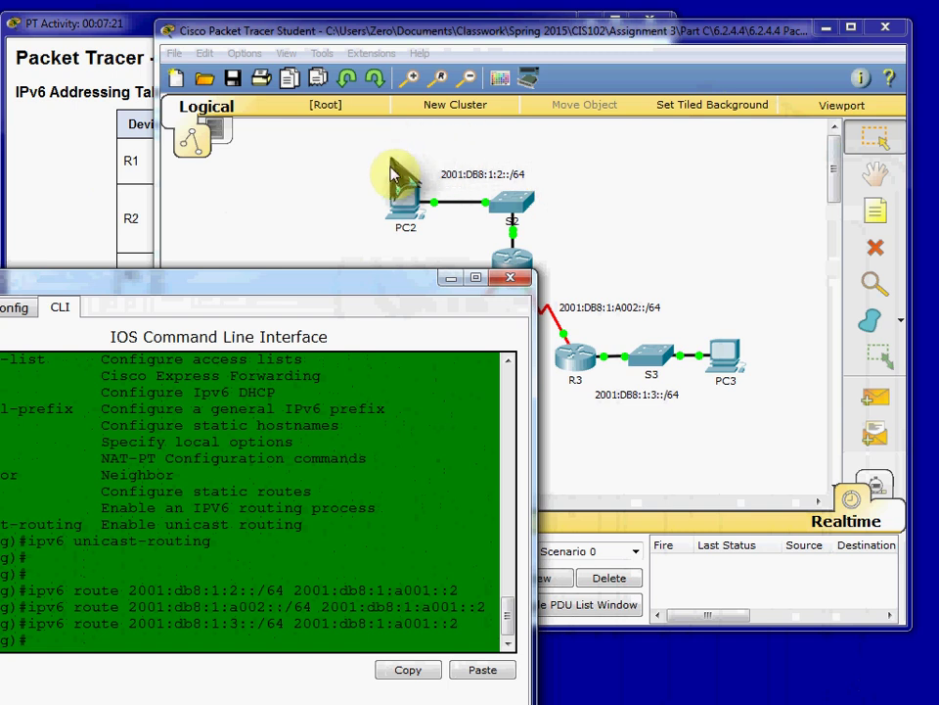
left_click_drag(289, 589, 132, 590)
left_click(442, 411)
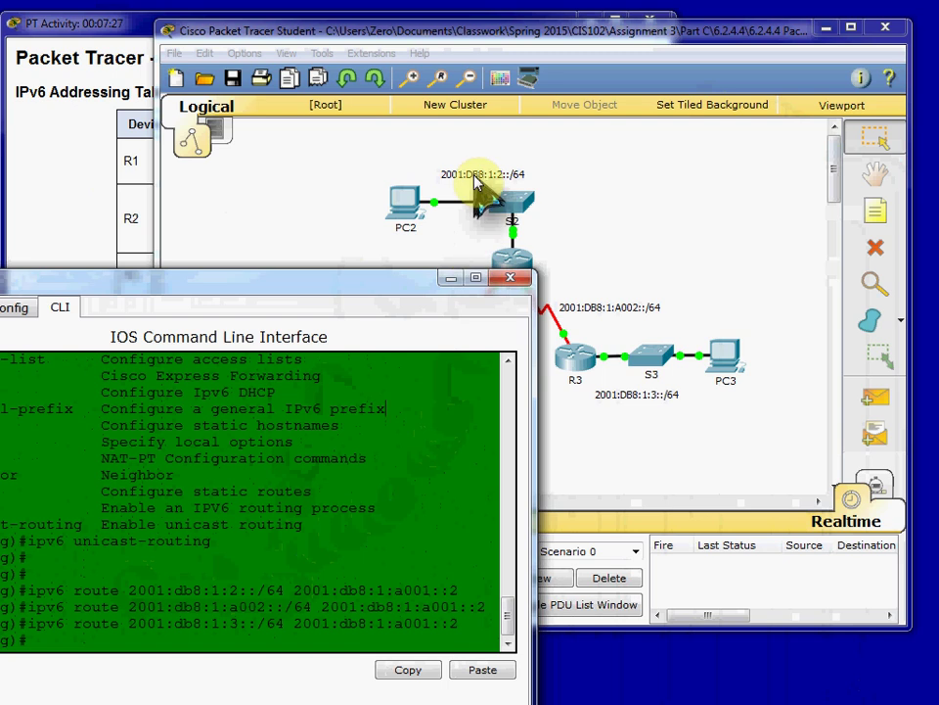
left_click_drag(326, 290, 321, 315)
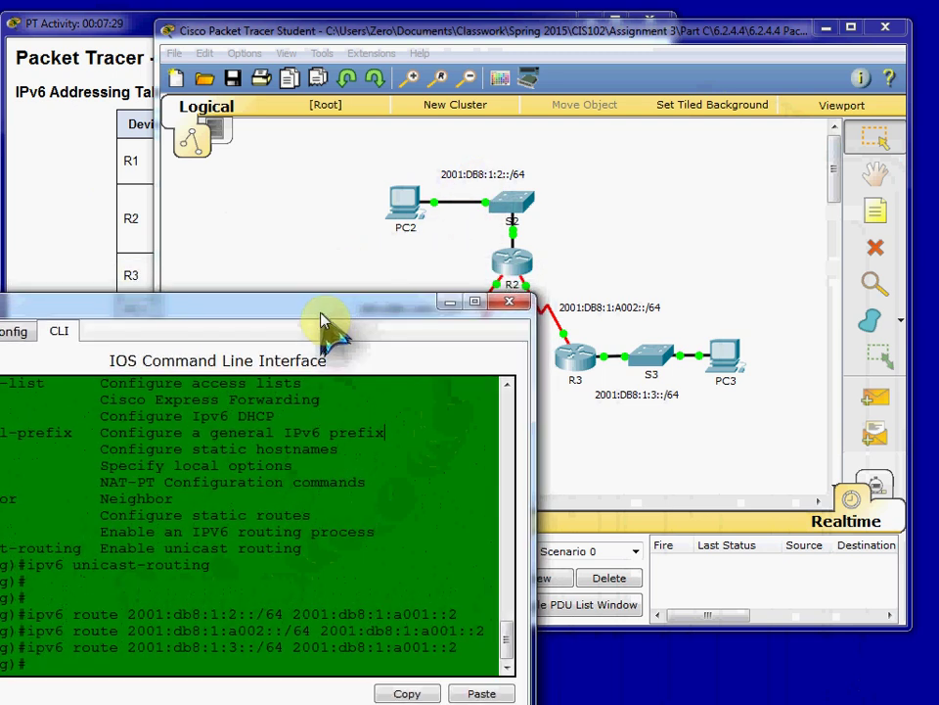
left_click_drag(128, 630, 312, 630)
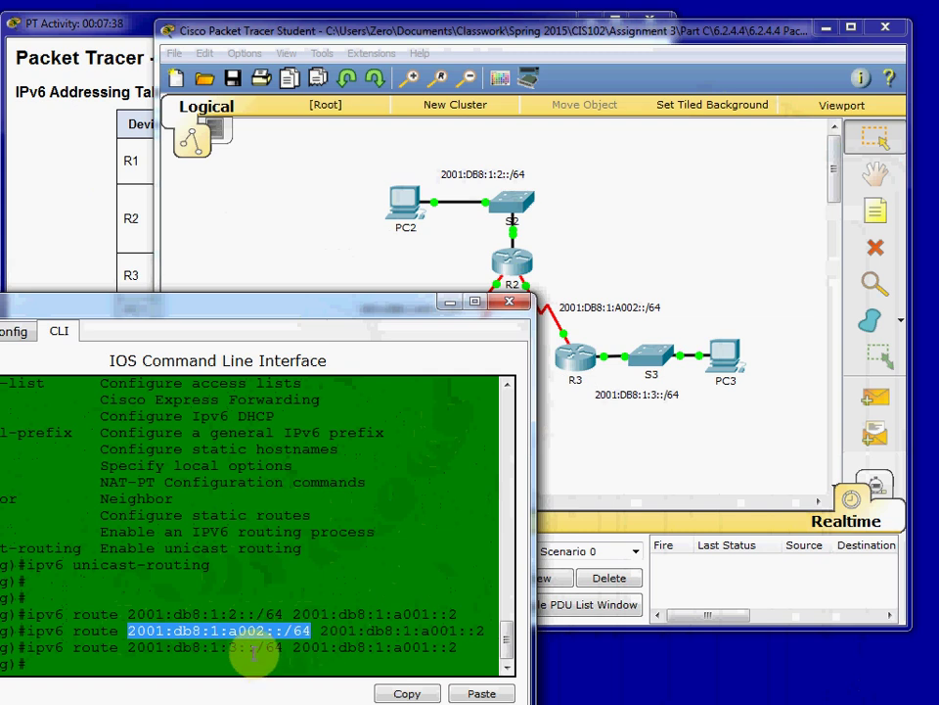
left_click_drag(127, 647, 274, 648)
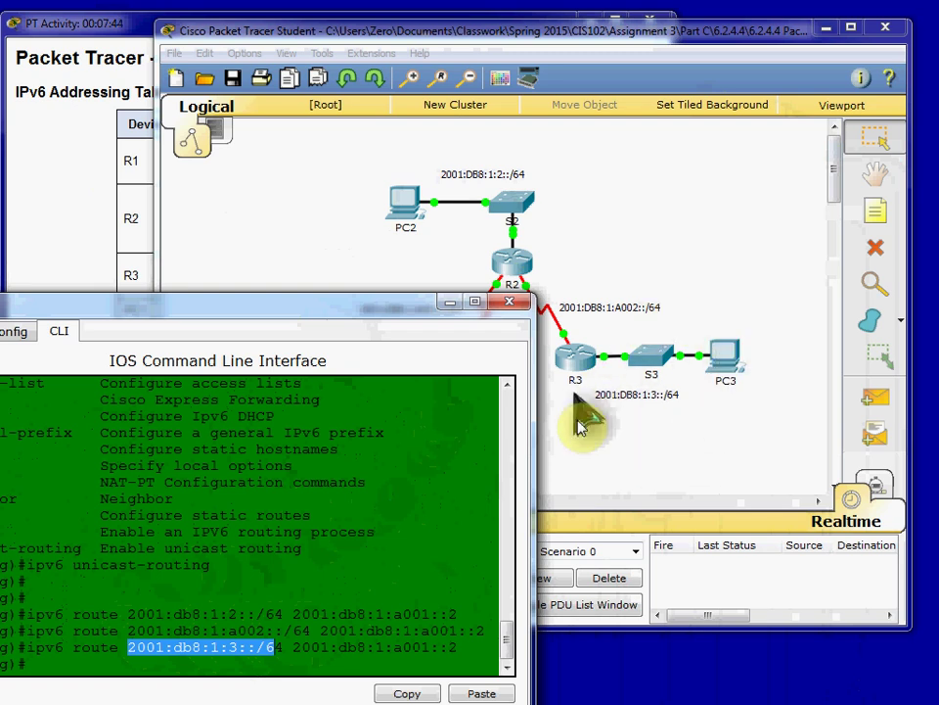
left_click_drag(341, 305, 544, 128)
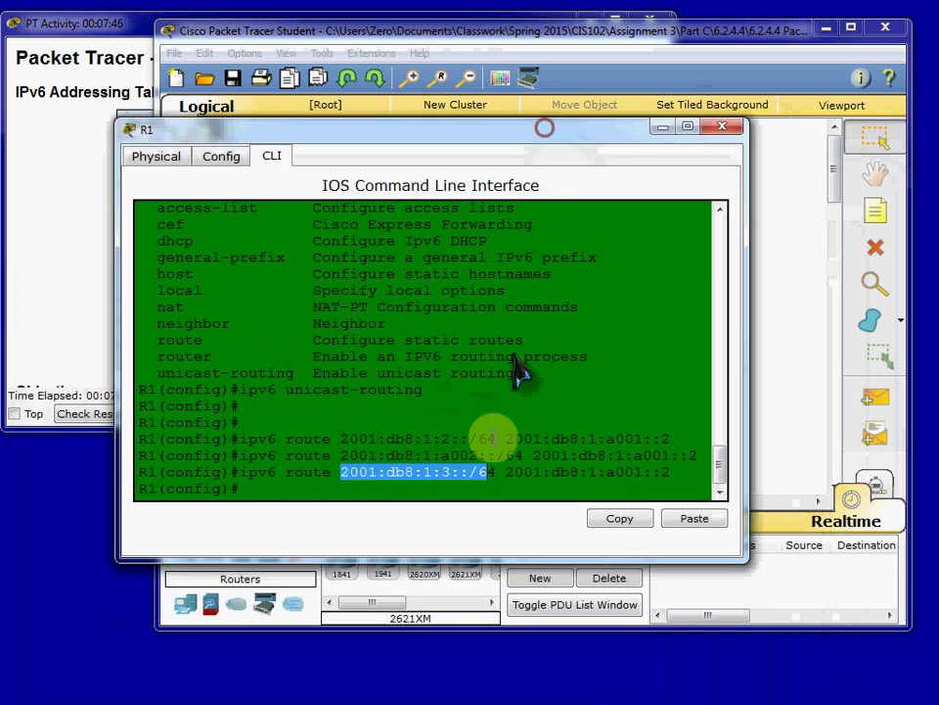
left_click(448, 487)
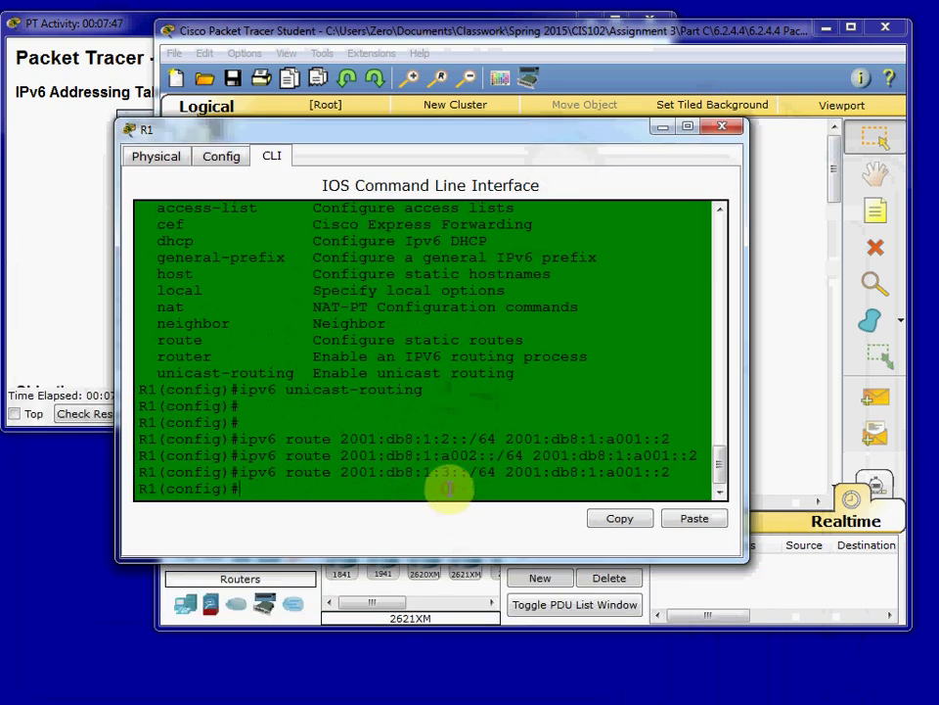
Step: Close R1's terminal, then open R2's terminal and position it beside the topology
left_click(725, 130)
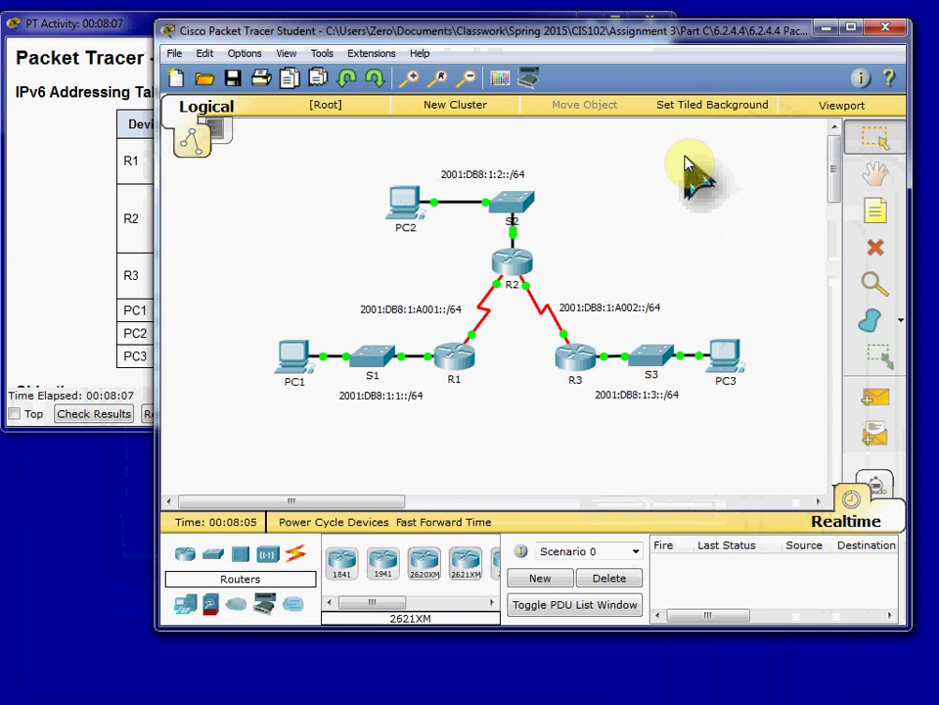
left_click(504, 274)
left_click_drag(489, 125, 739, 131)
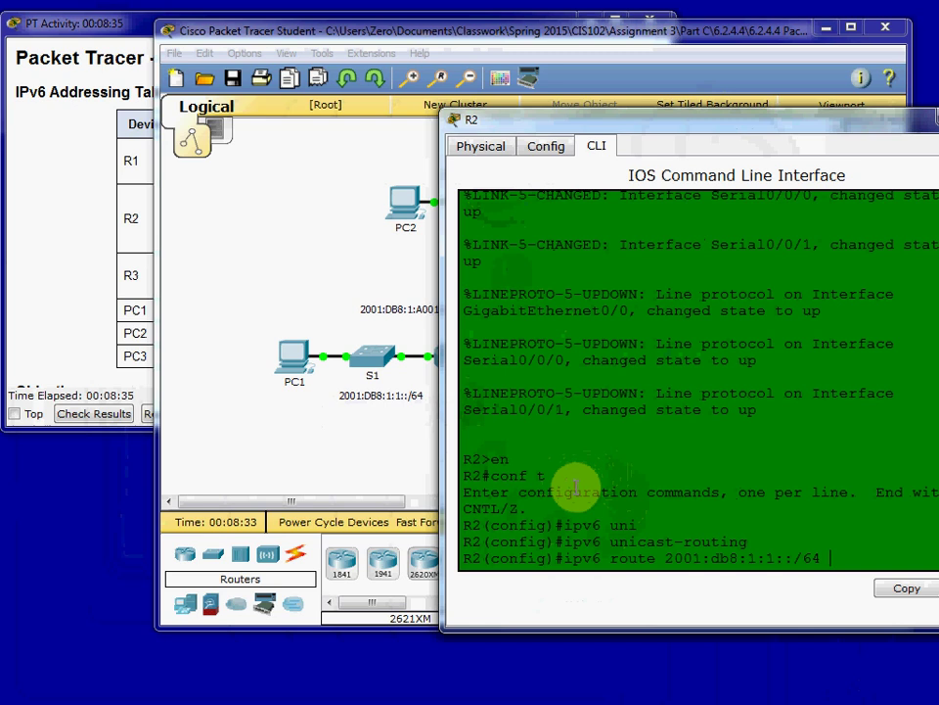
left_click_drag(768, 125, 460, 369)
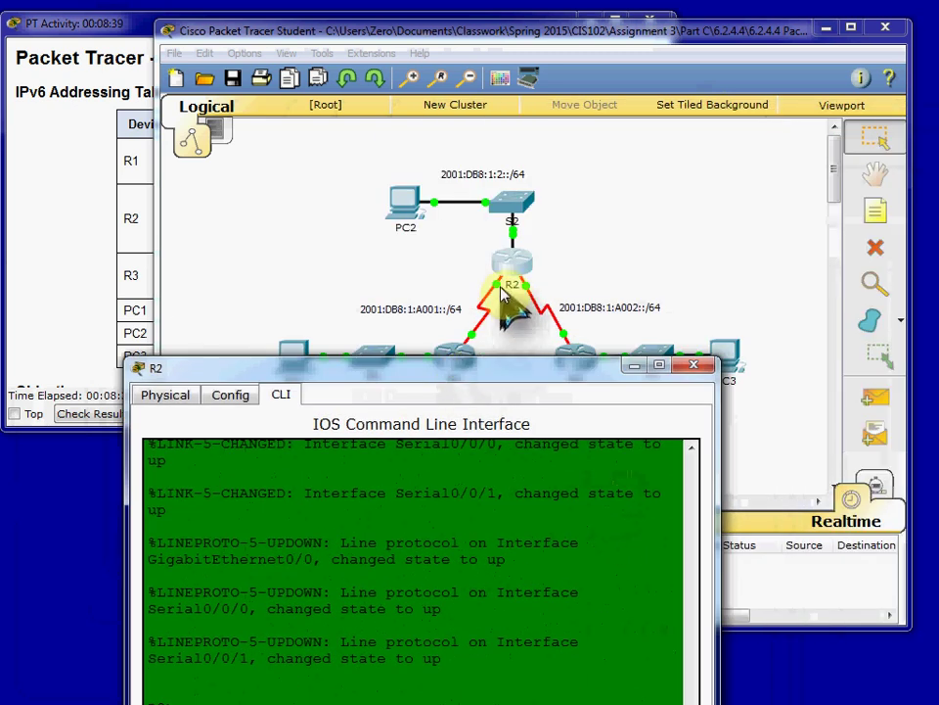
left_click(336, 240)
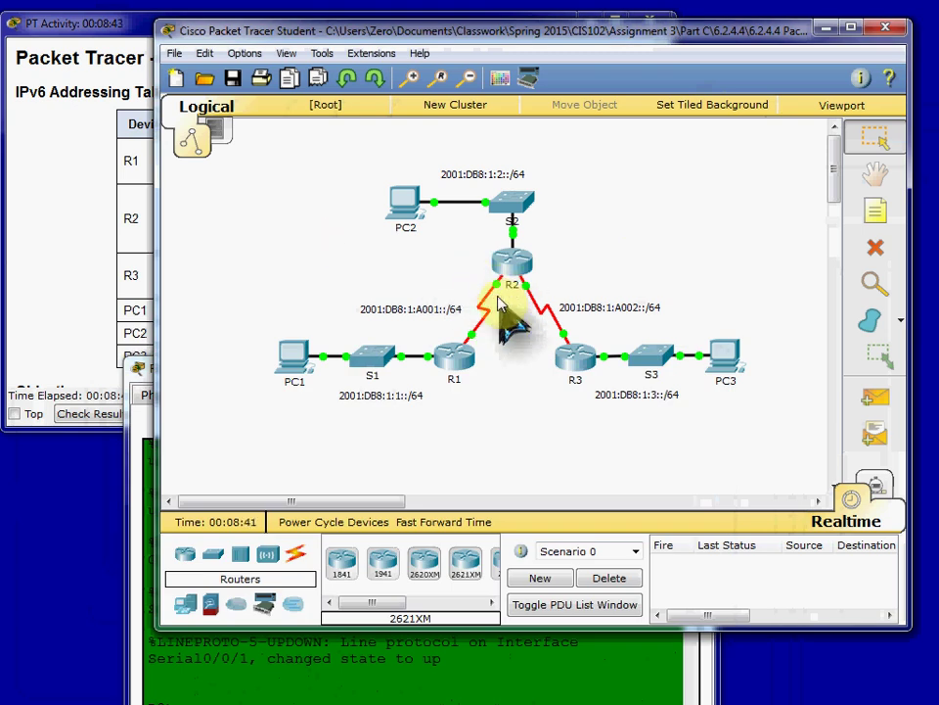
left_click(519, 671)
left_click_drag(510, 371, 524, 169)
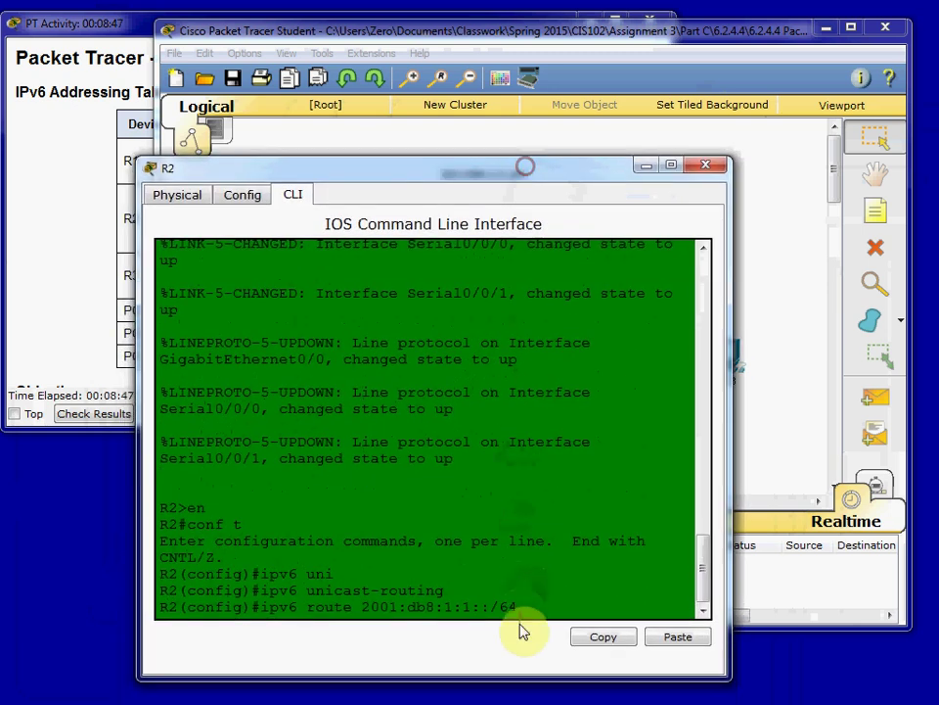
left_click(549, 601)
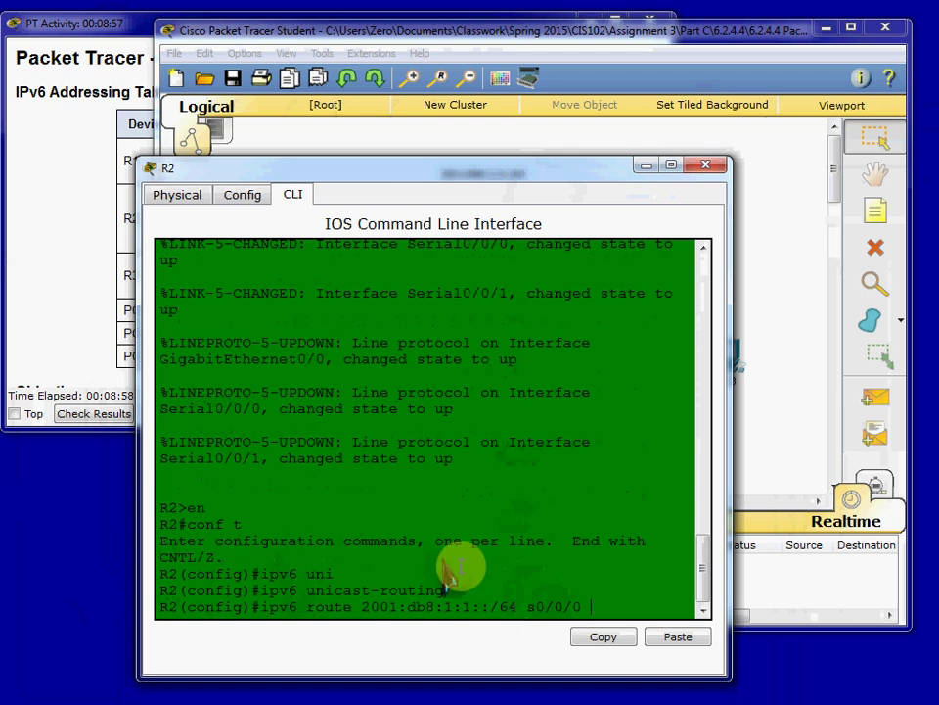
left_click_drag(480, 182, 660, 501)
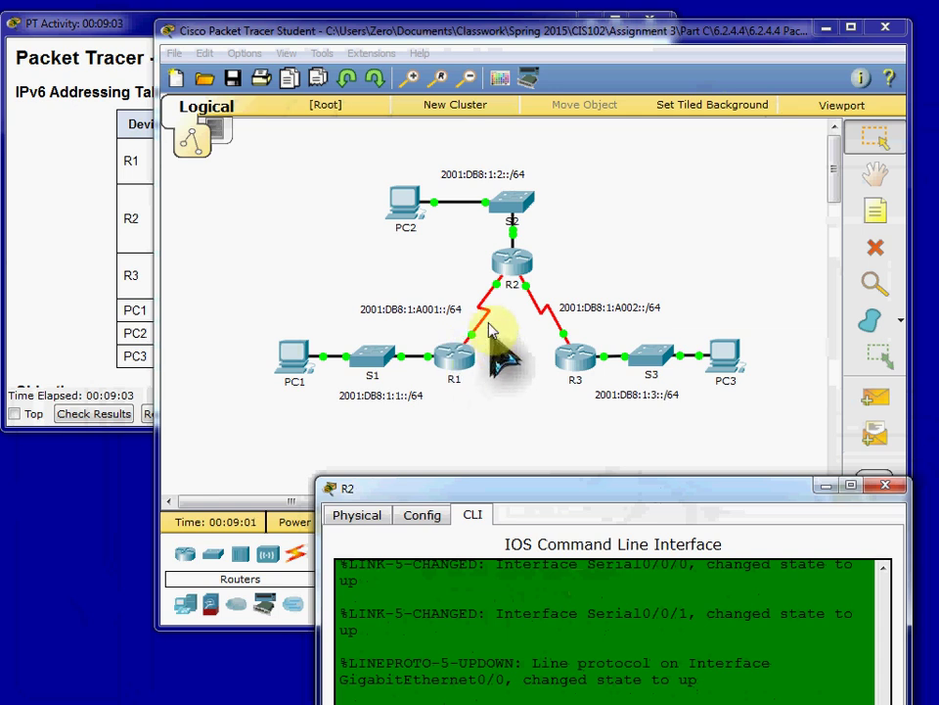
Step: Finish R2's route to 2001:db8:1:1::/64 out s0/0/0 via next hop 2001:db8:1:a001::1
left_click(52, 259)
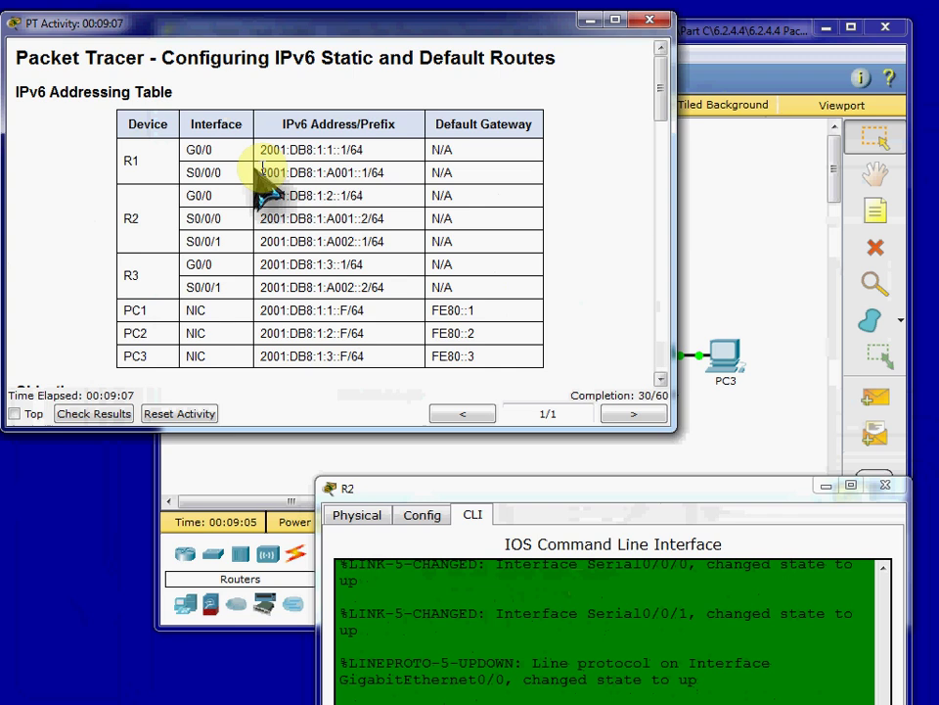
left_click_drag(387, 173, 258, 173)
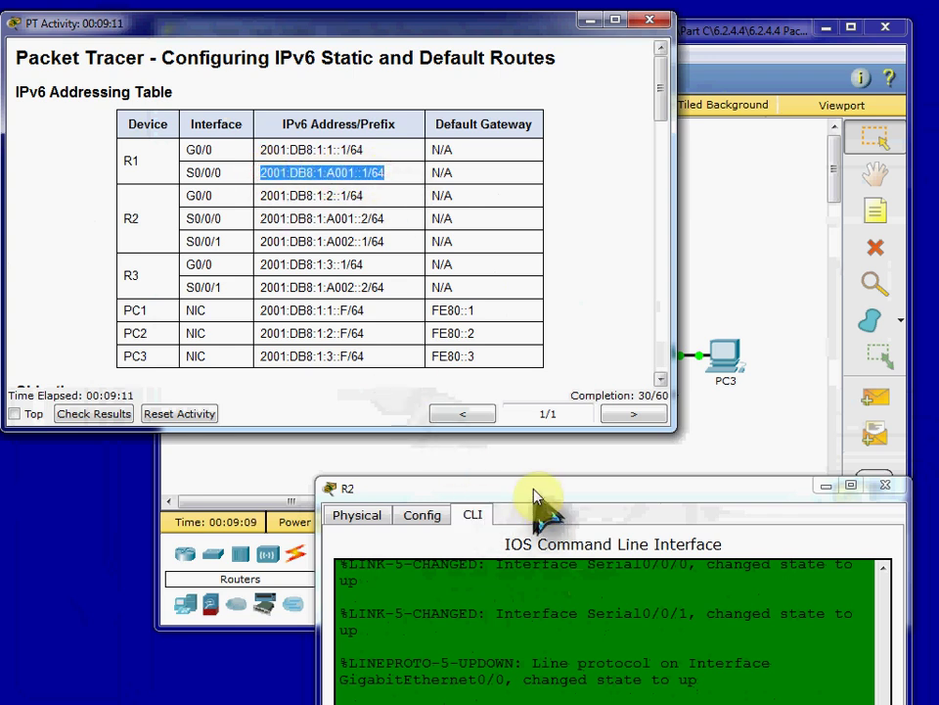
left_click_drag(533, 497, 353, 227)
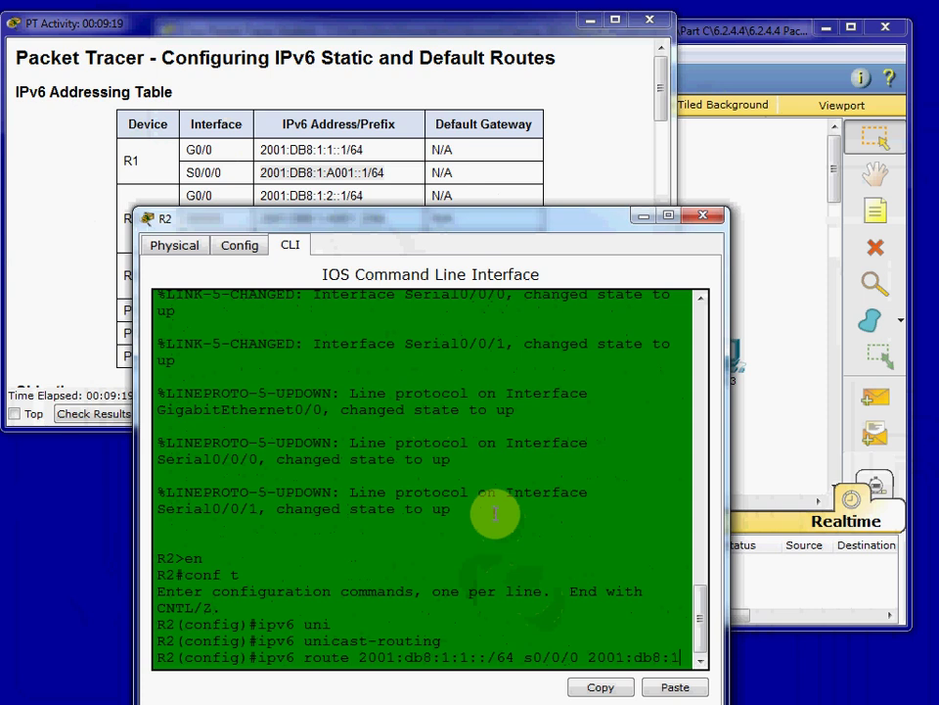
type("a001::1")
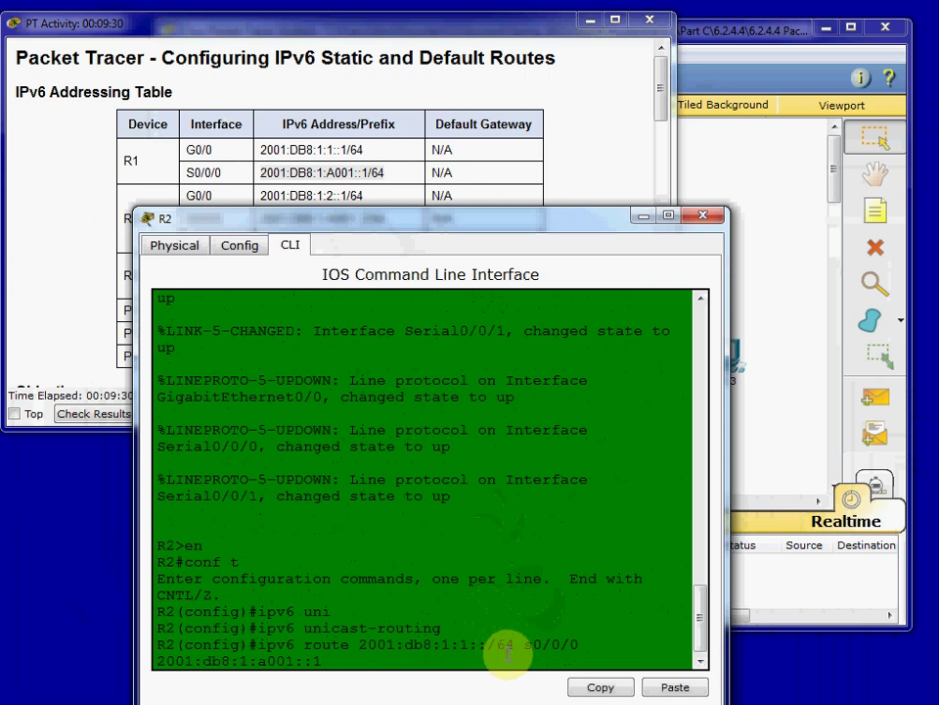
left_click_drag(513, 645, 486, 644)
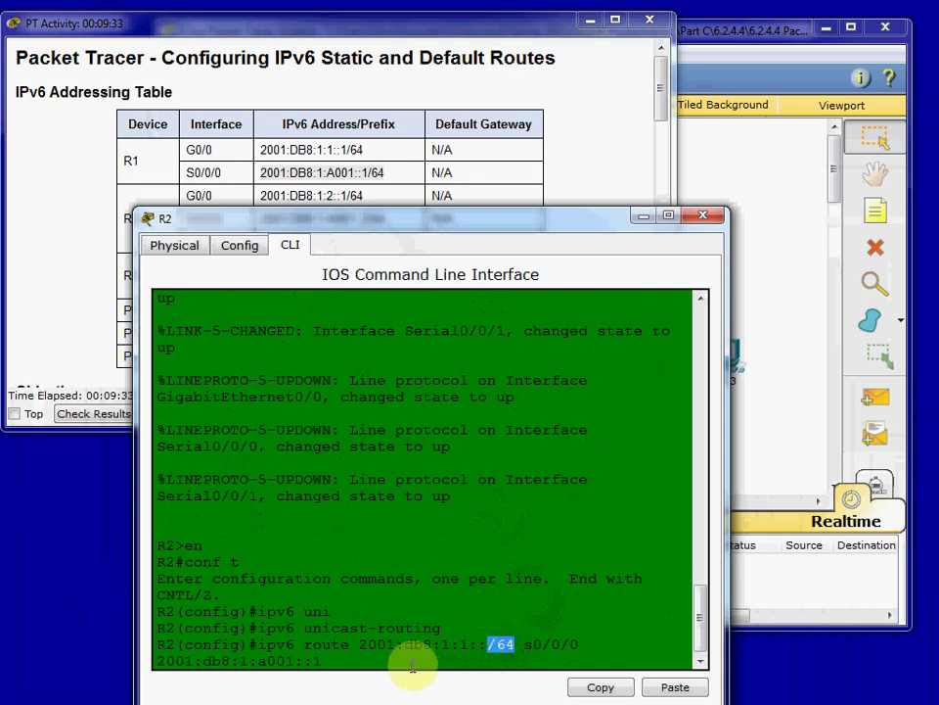
left_click(411, 657)
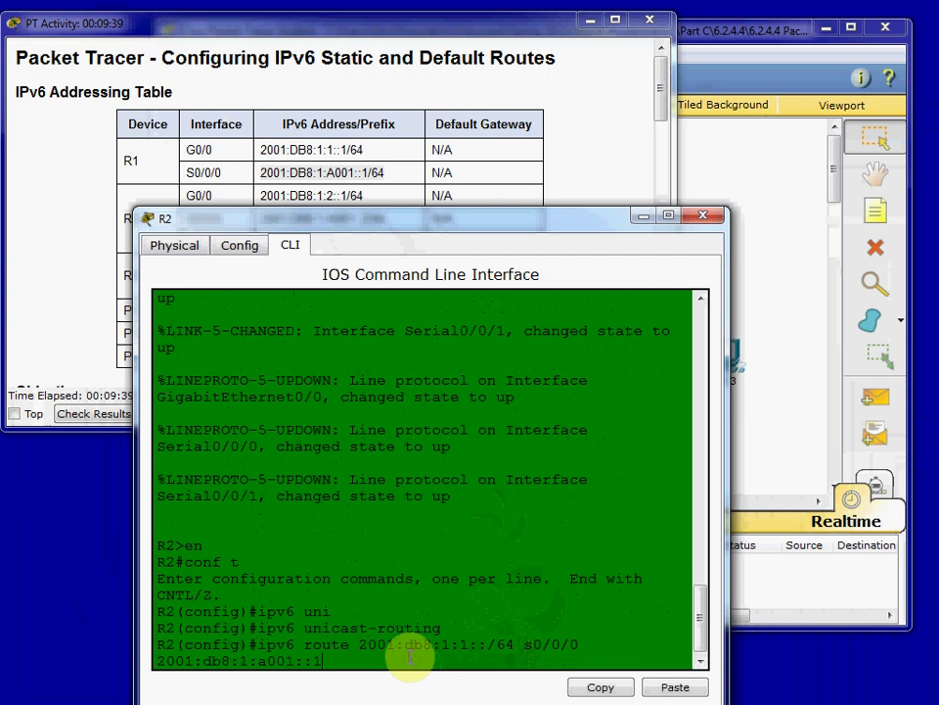
key("Return")
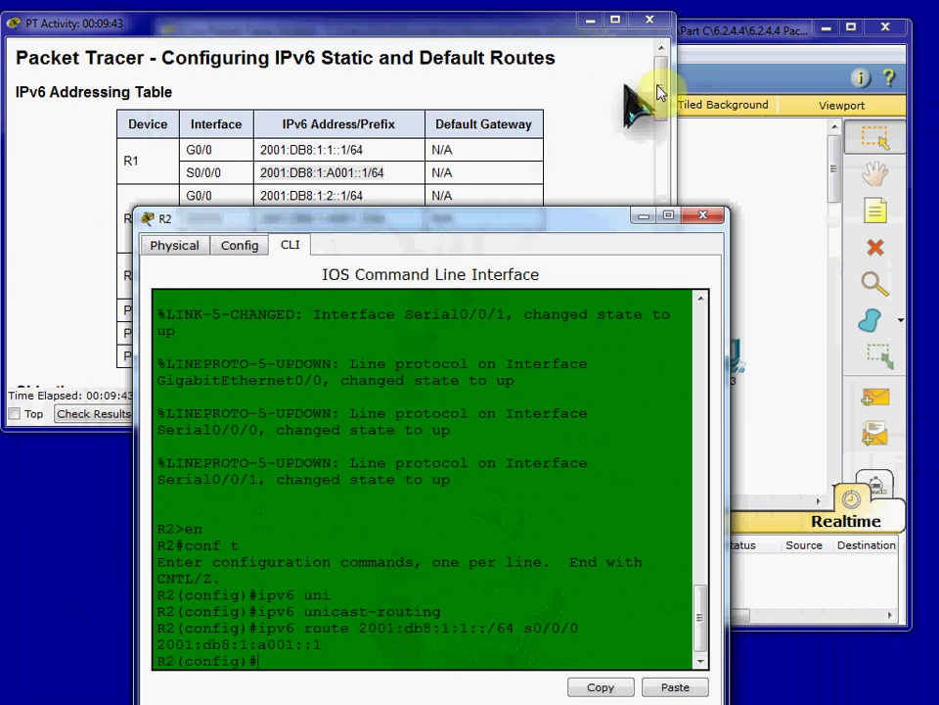
left_click(643, 215)
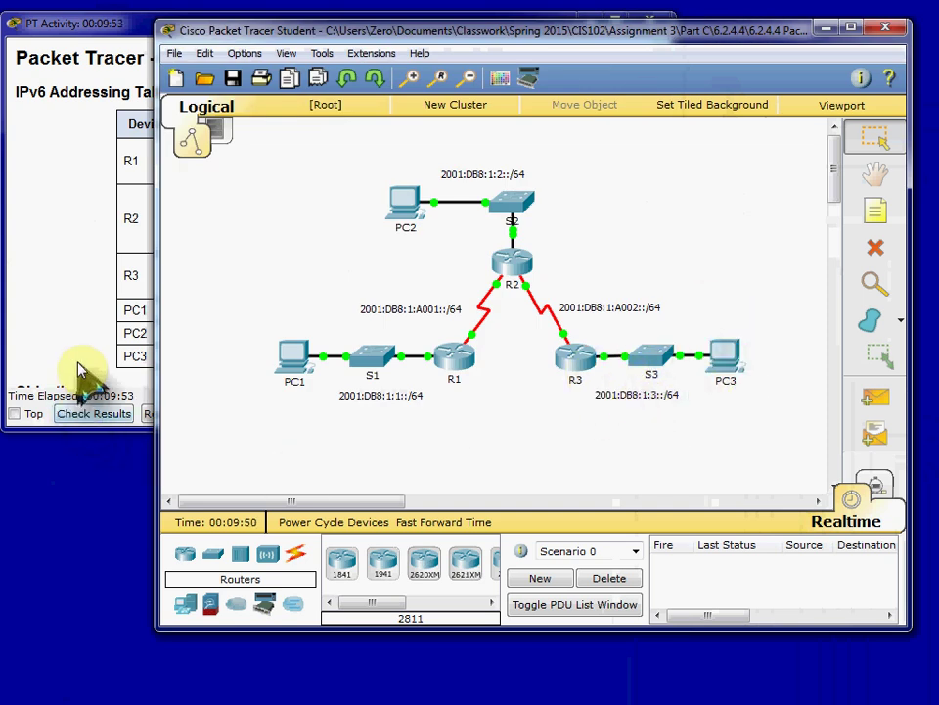
left_click(519, 270)
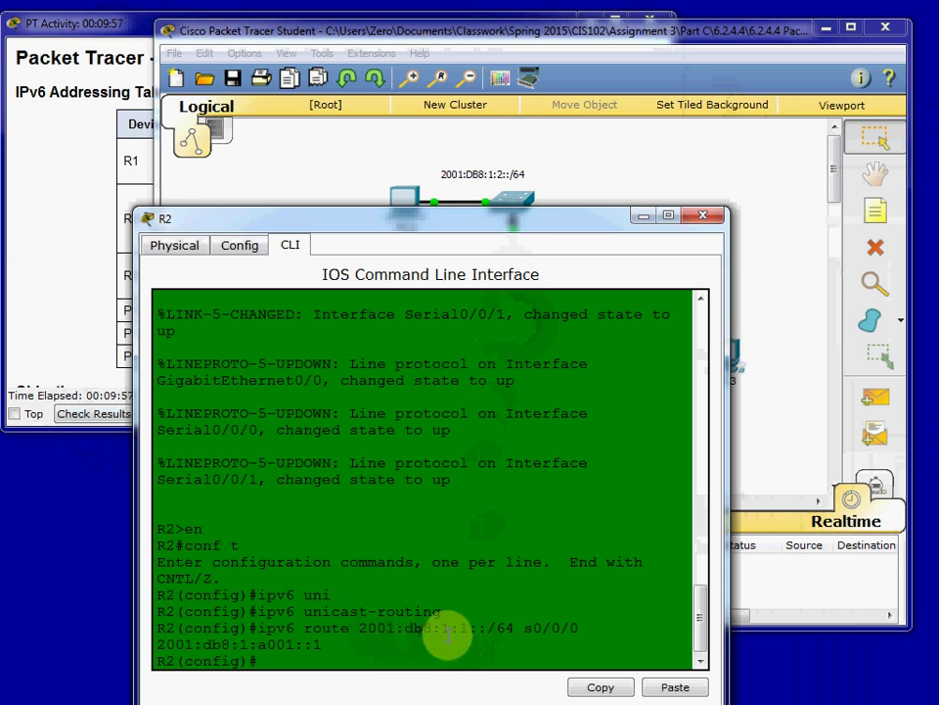
left_click_drag(561, 213, 382, 126)
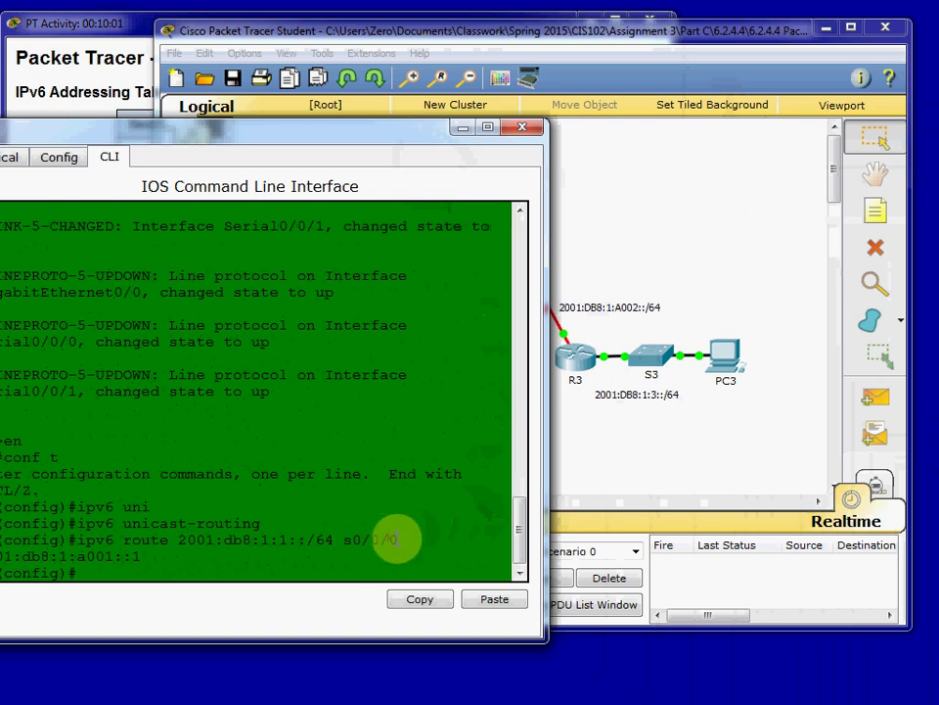
left_click_drag(372, 143, 442, 416)
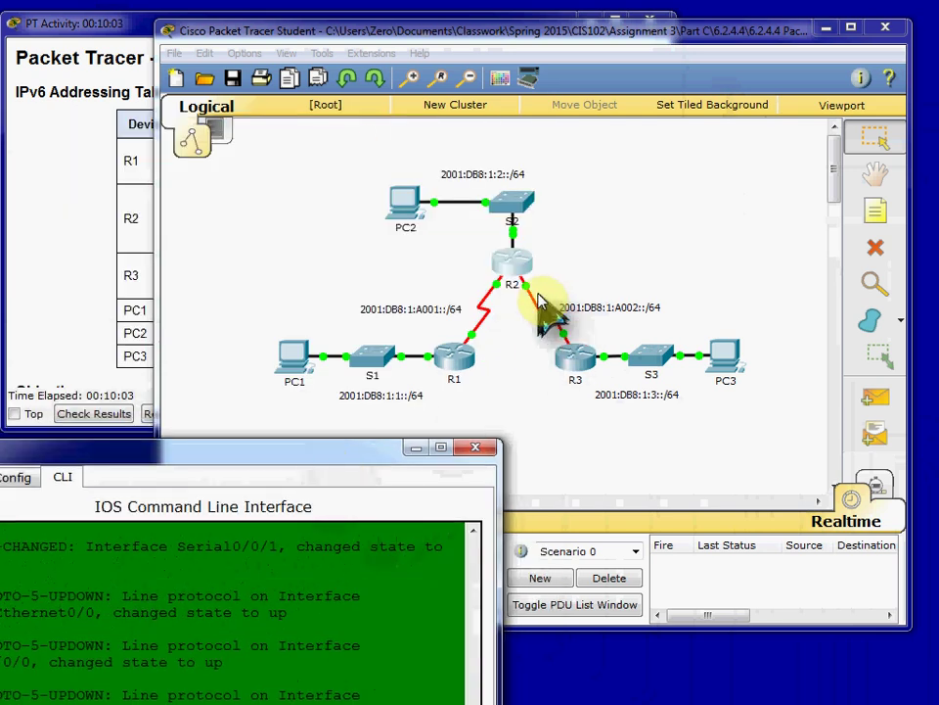
left_click(548, 311)
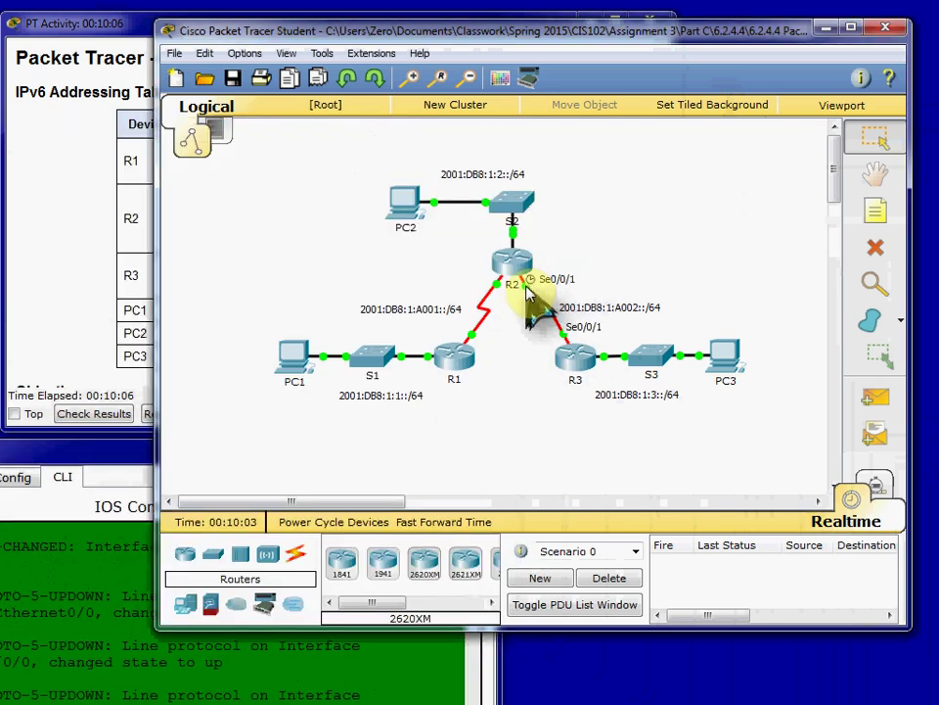
left_click(106, 473)
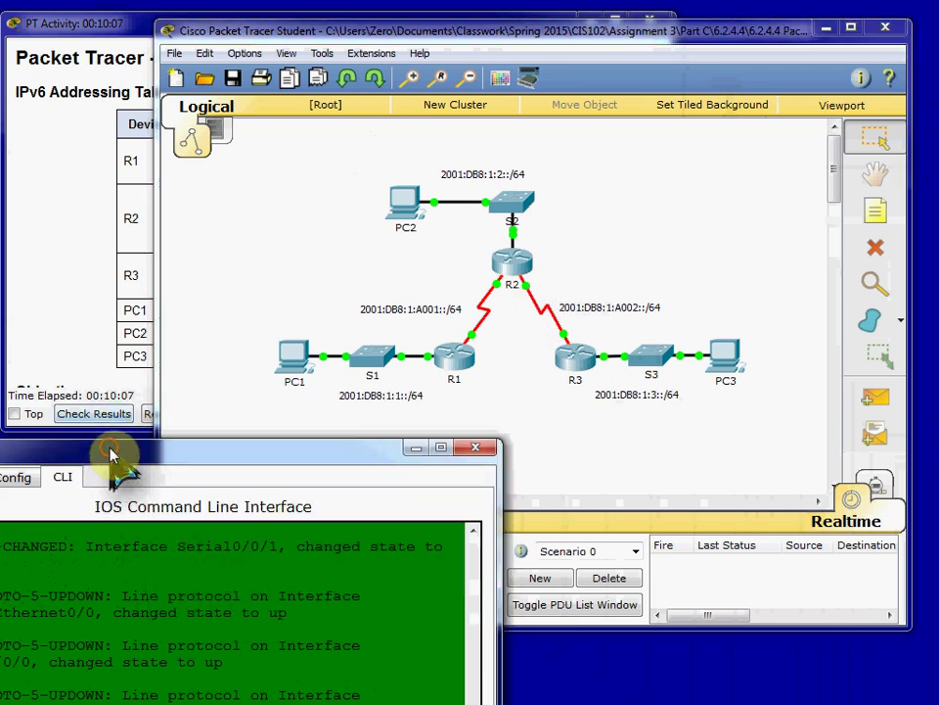
left_click_drag(115, 446, 458, 120)
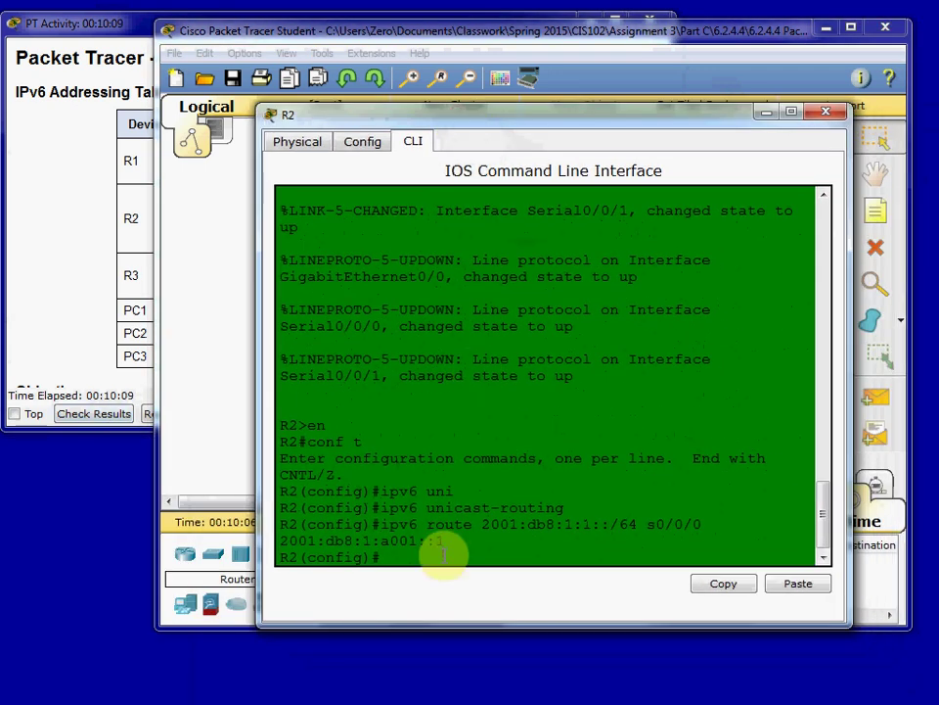
left_click_drag(445, 541, 283, 541)
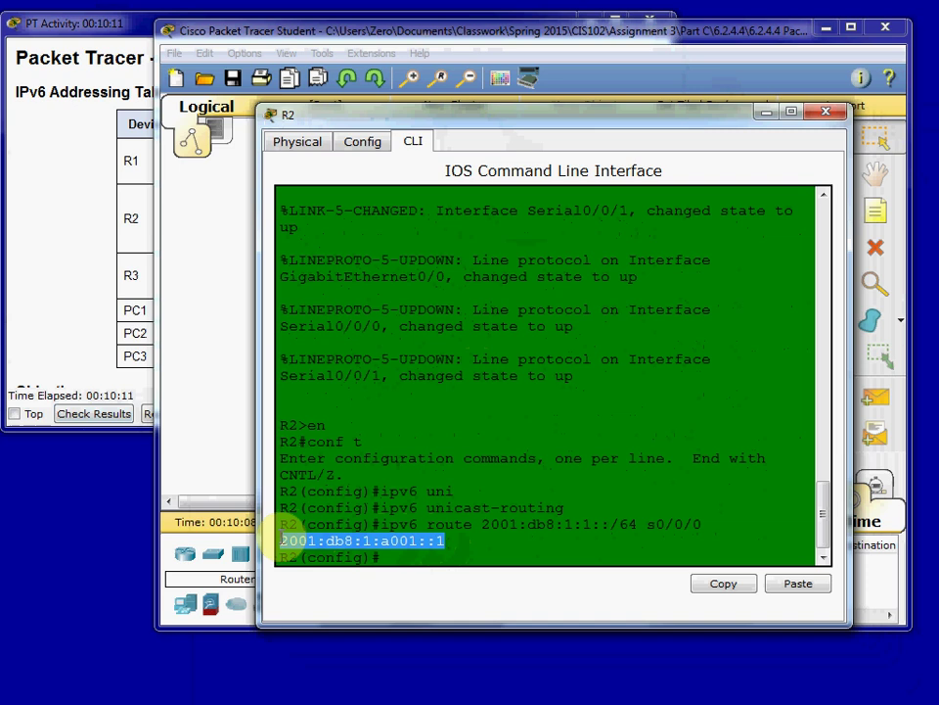
left_click(245, 436)
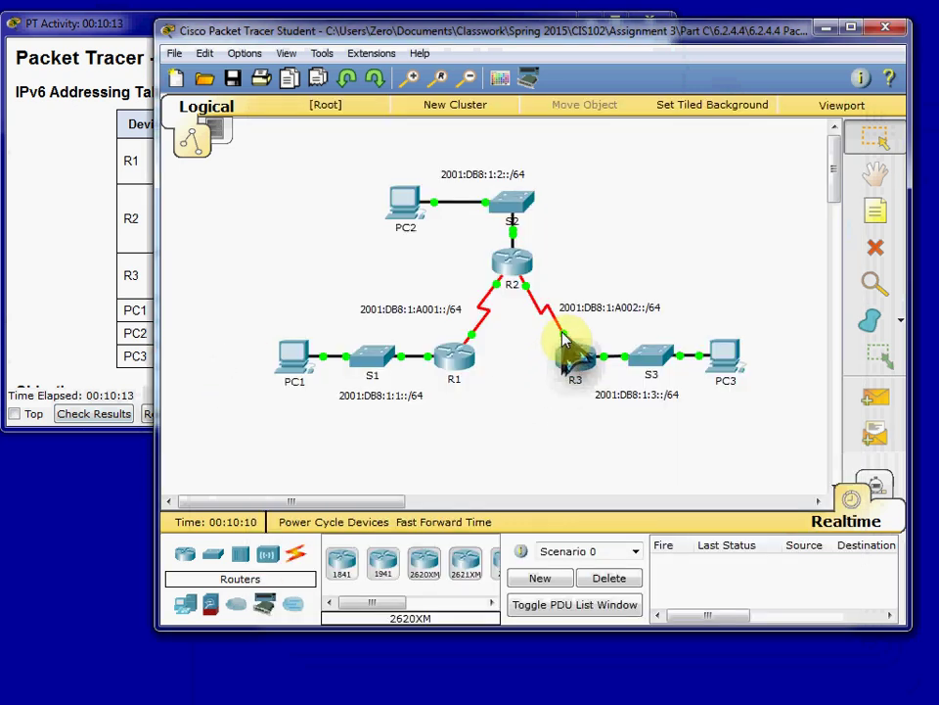
left_click_drag(565, 337, 583, 361)
left_click(119, 311)
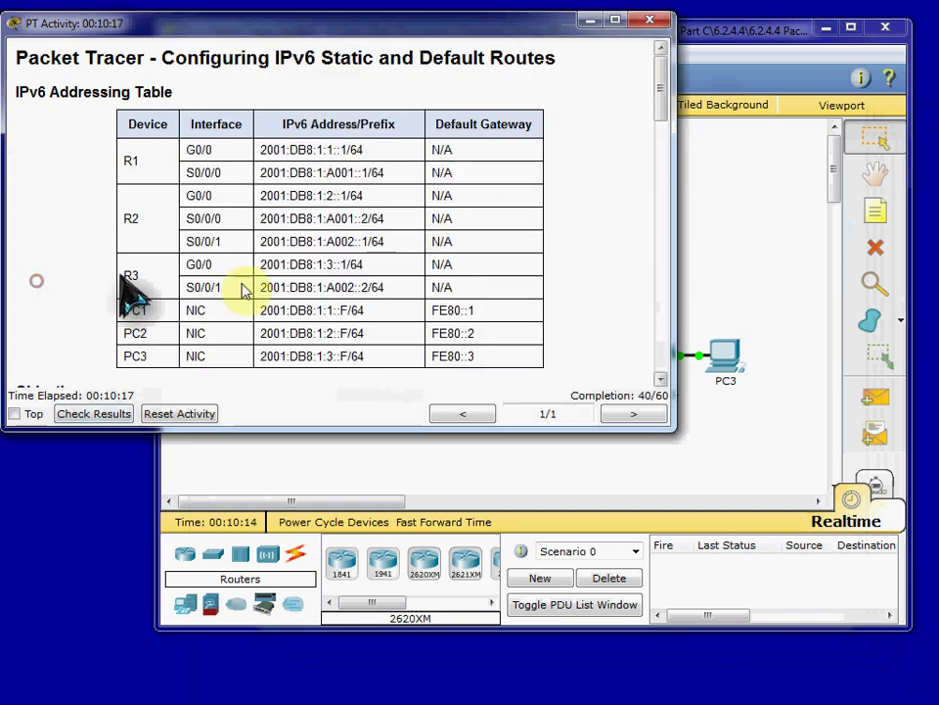
left_click_drag(385, 288, 282, 289)
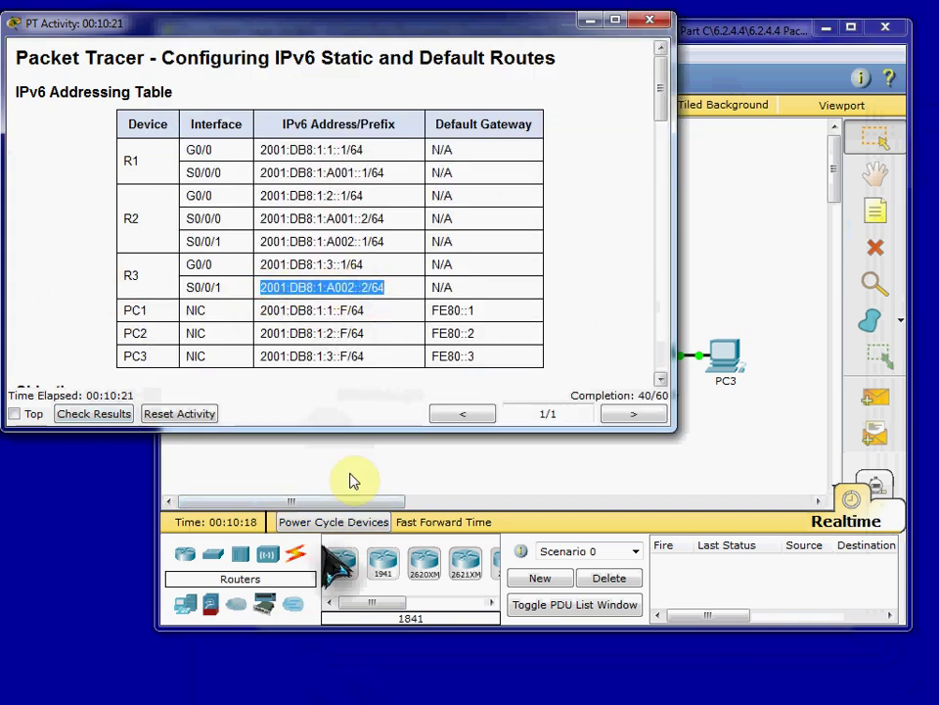
left_click(397, 476)
left_click(533, 277)
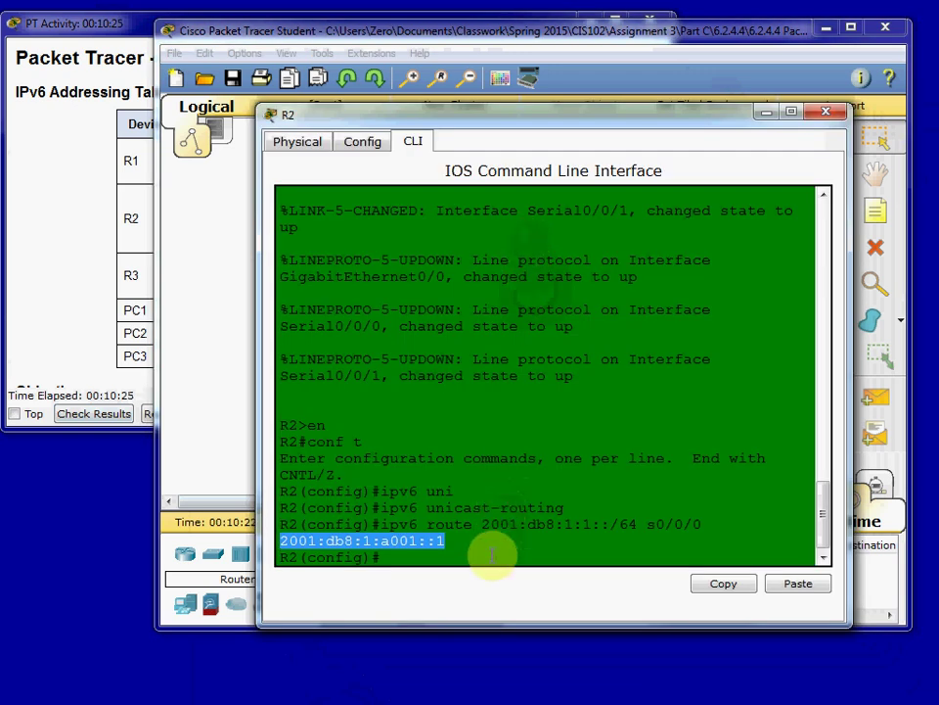
Step: On R2, add the IPv6 static route 2001:db8:1:3::/64 out s0/0/1 via 2001:db8:1:a002::2
key("Return")
type("ipv")
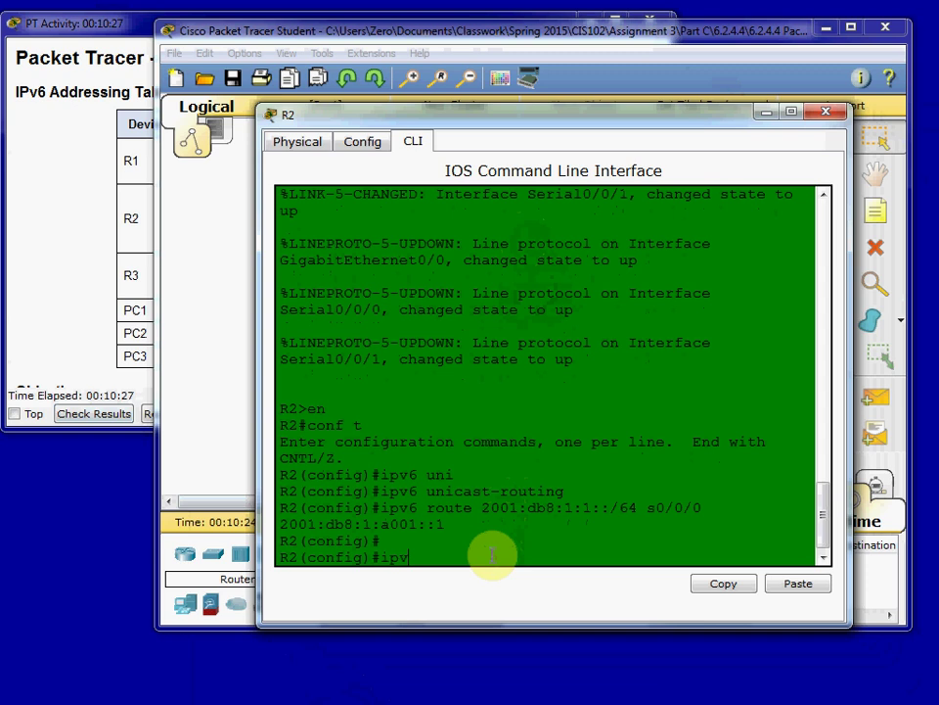
type("6 route 2001:db8")
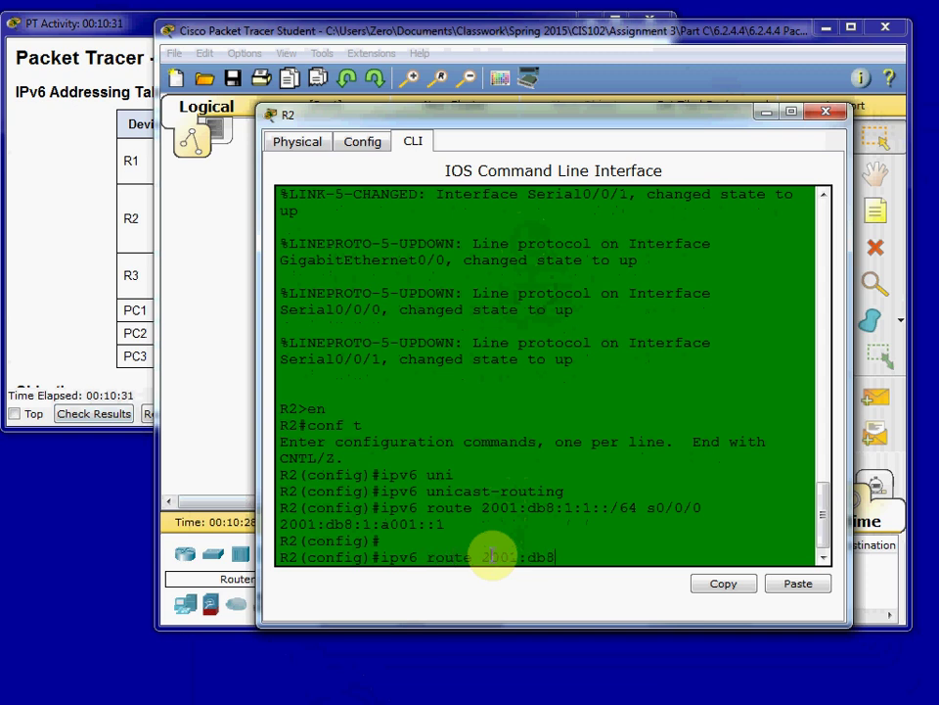
type(":1:3::/64 s0/0/1 2001:")
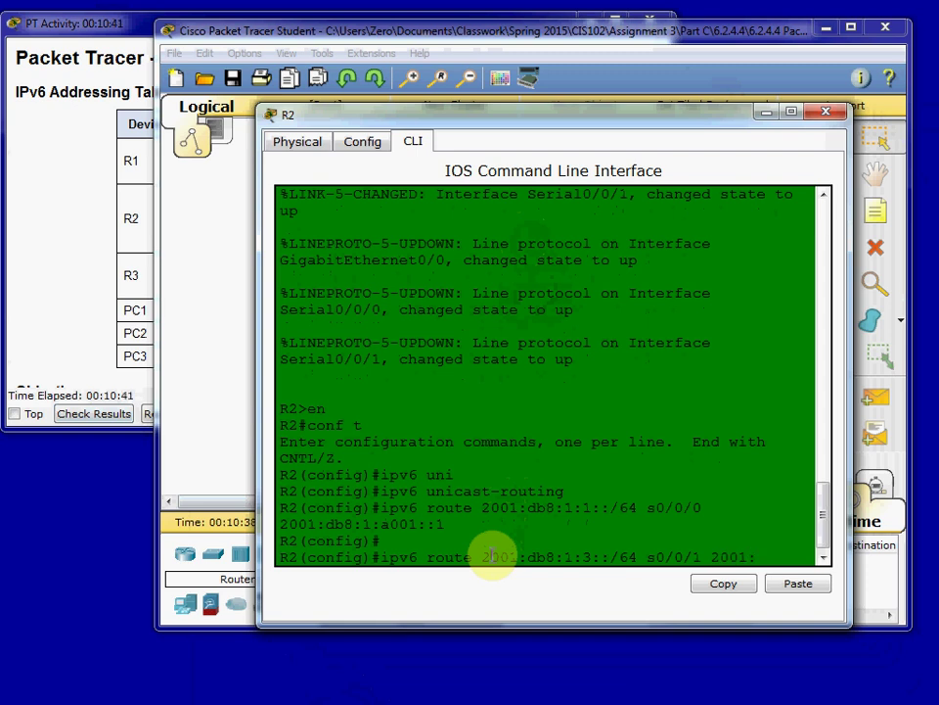
type("db8:1:a002::2")
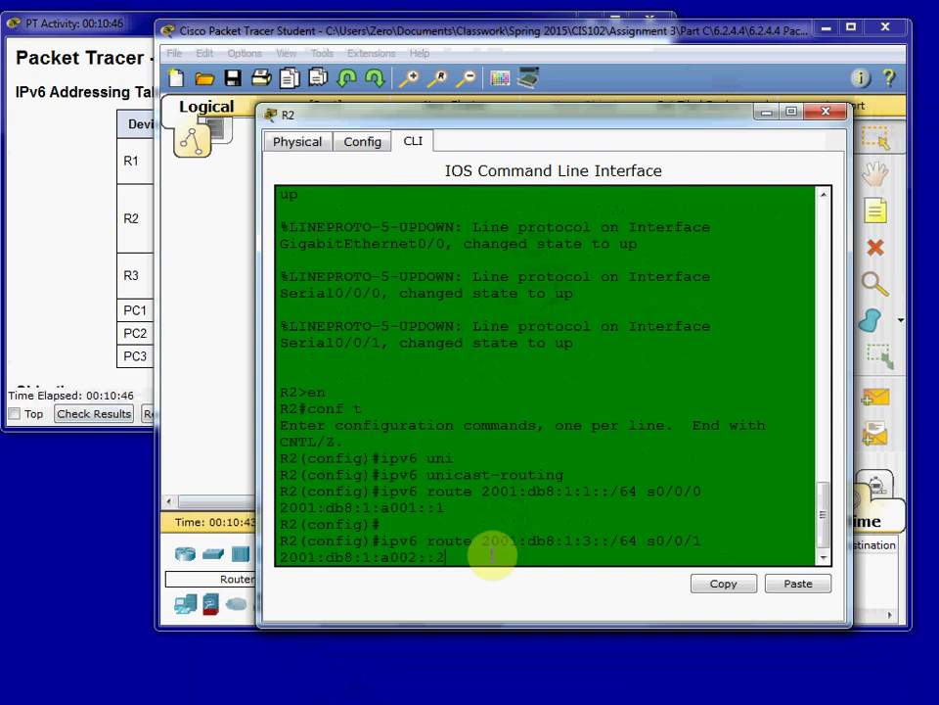
key("Return")
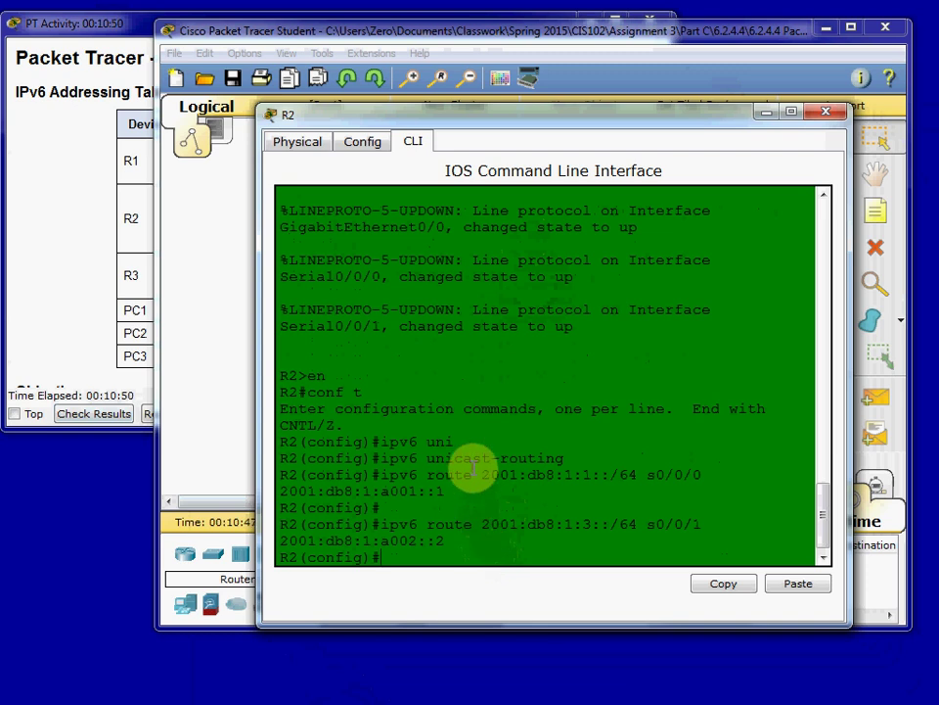
left_click(241, 417)
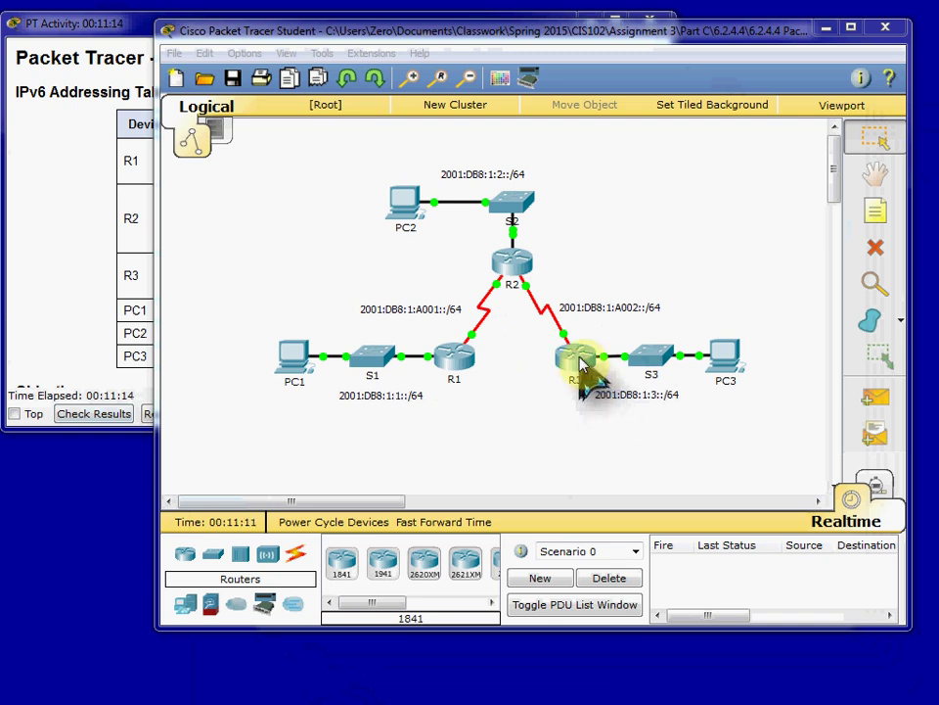
Step: Close R2's device window and open R3's command line
left_click(510, 264)
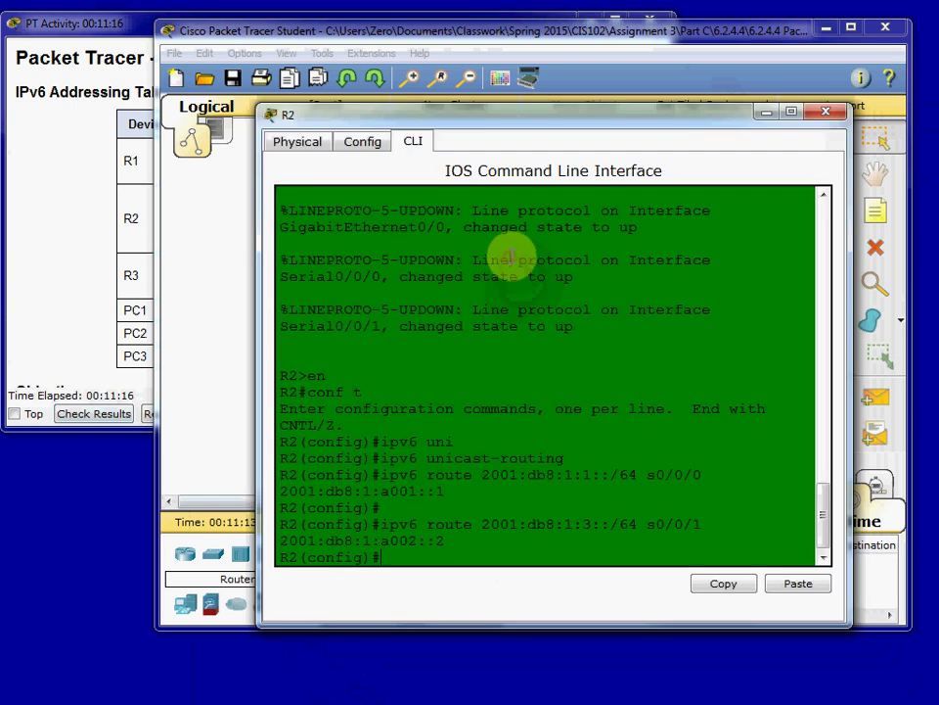
left_click(825, 114)
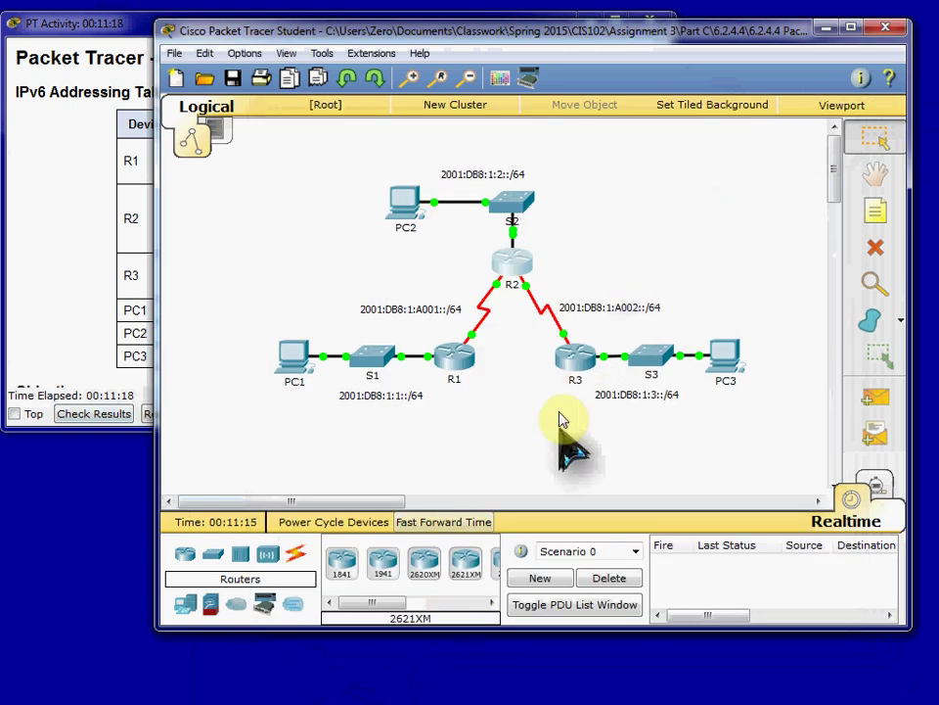
left_click(576, 357)
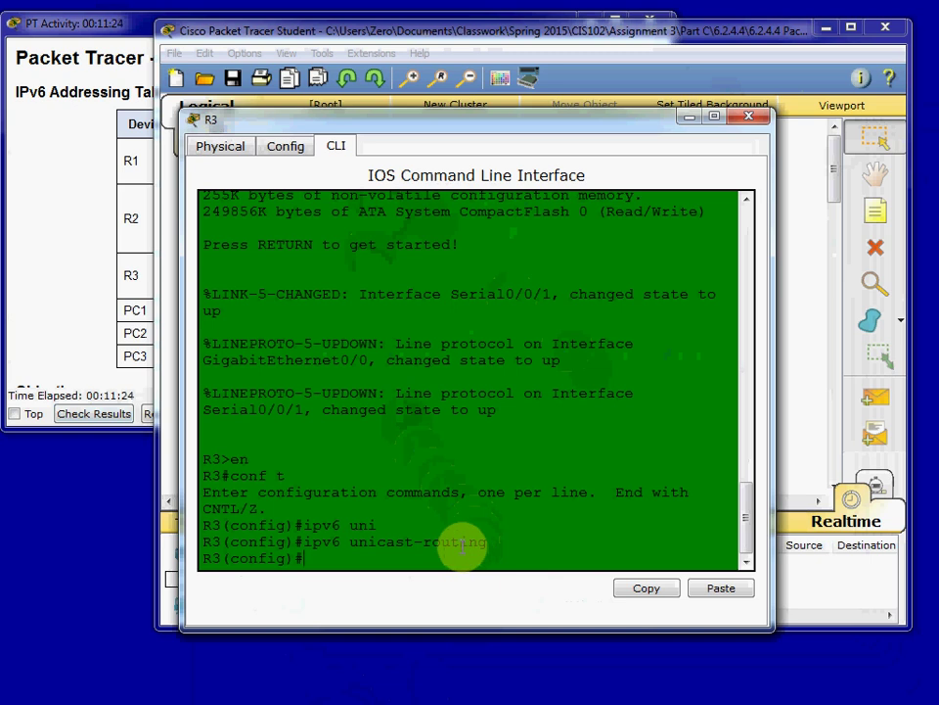
Step: On R3, enter the default route ::/0 out s0/0/1 via 2001:db8:1:a002::1
type("ipv6 route ::/")
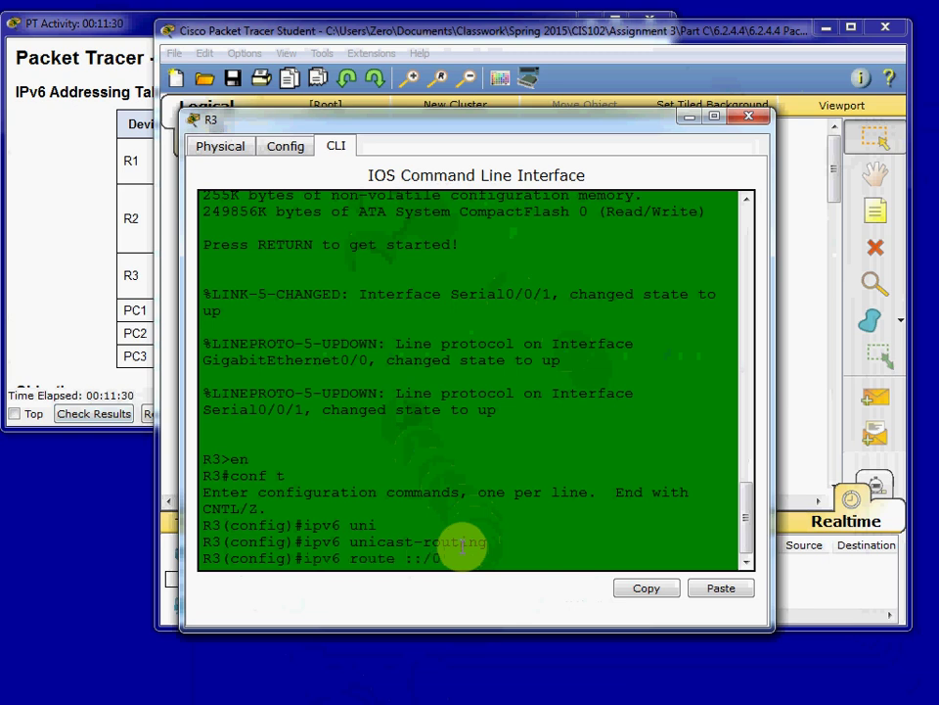
type("0")
type("s0/0/1")
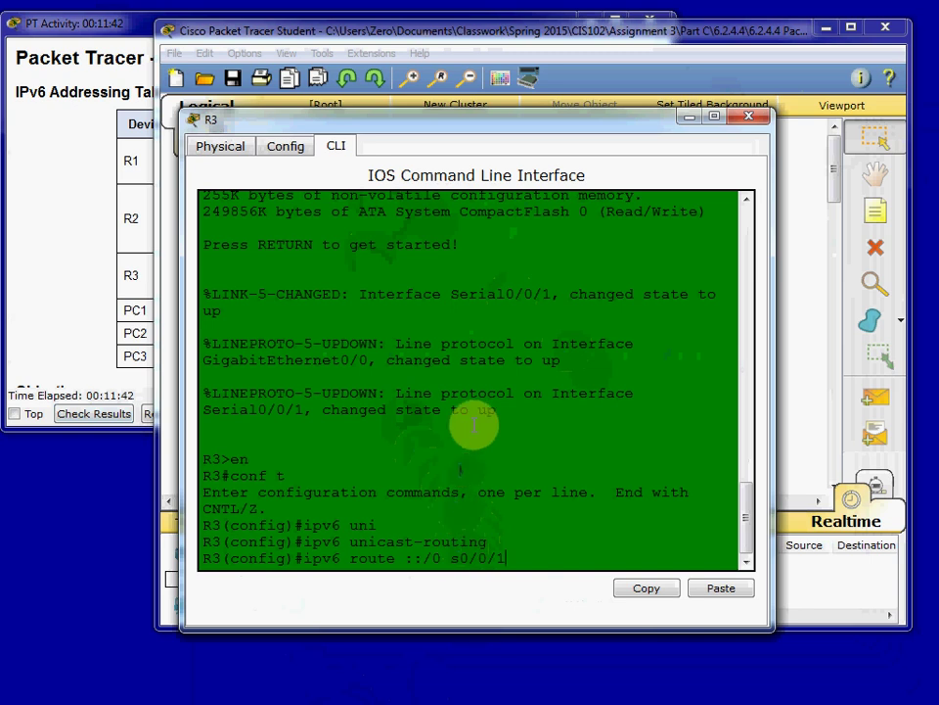
left_click_drag(554, 123, 411, 428)
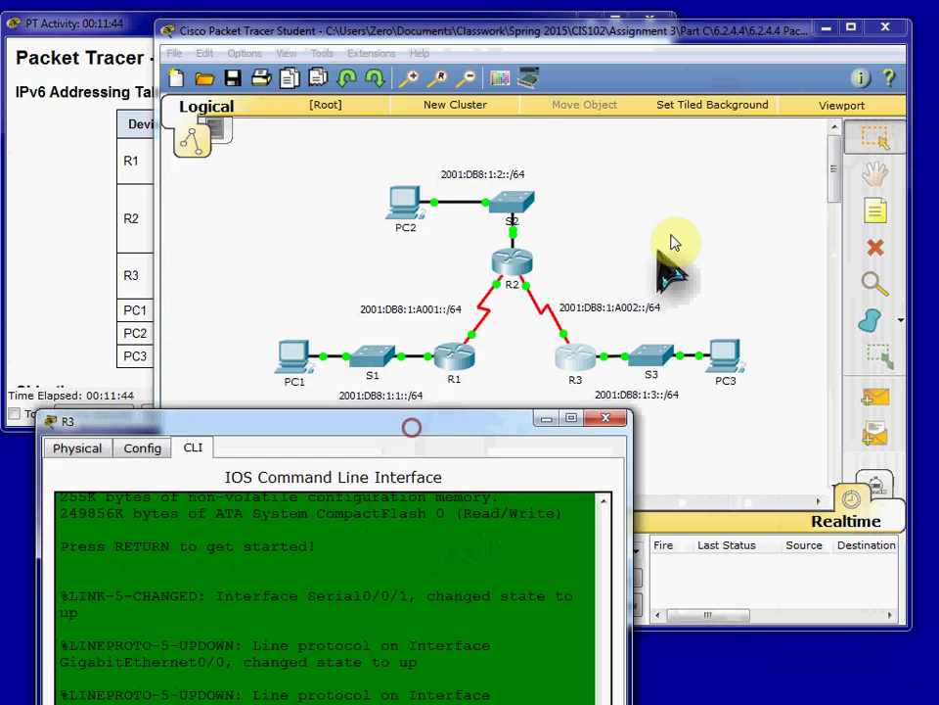
left_click(681, 216)
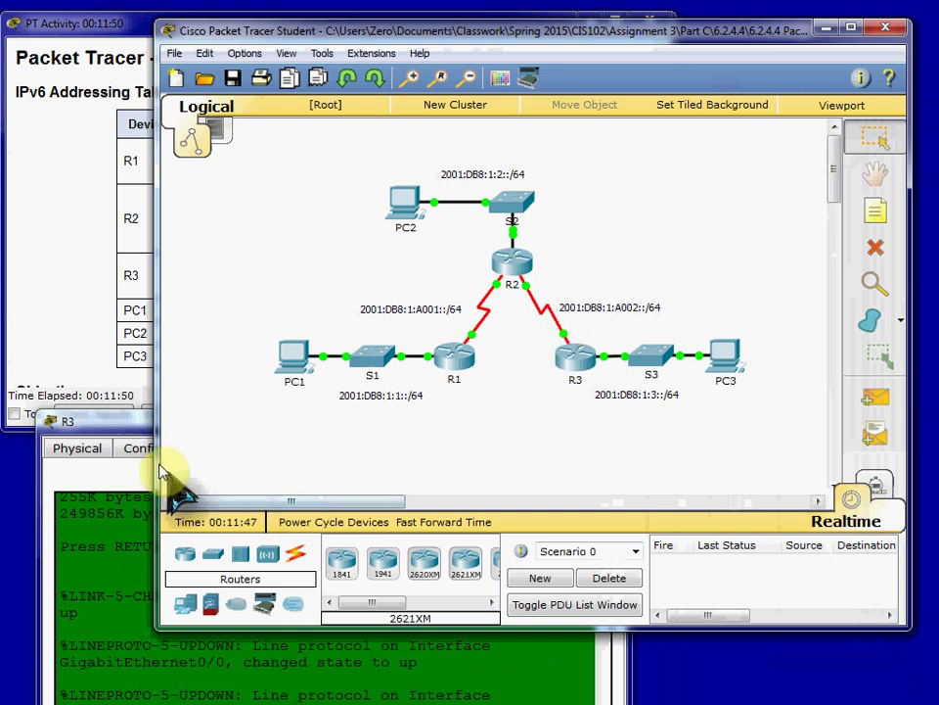
left_click(143, 427)
left_click_drag(290, 427, 295, 142)
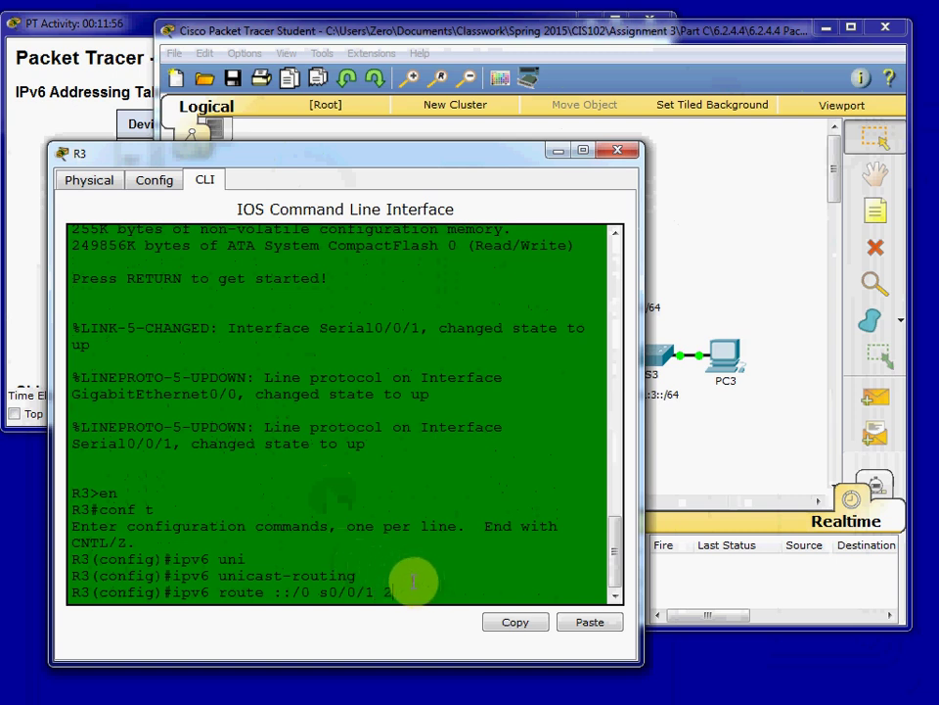
type("001:db8:1:a002")
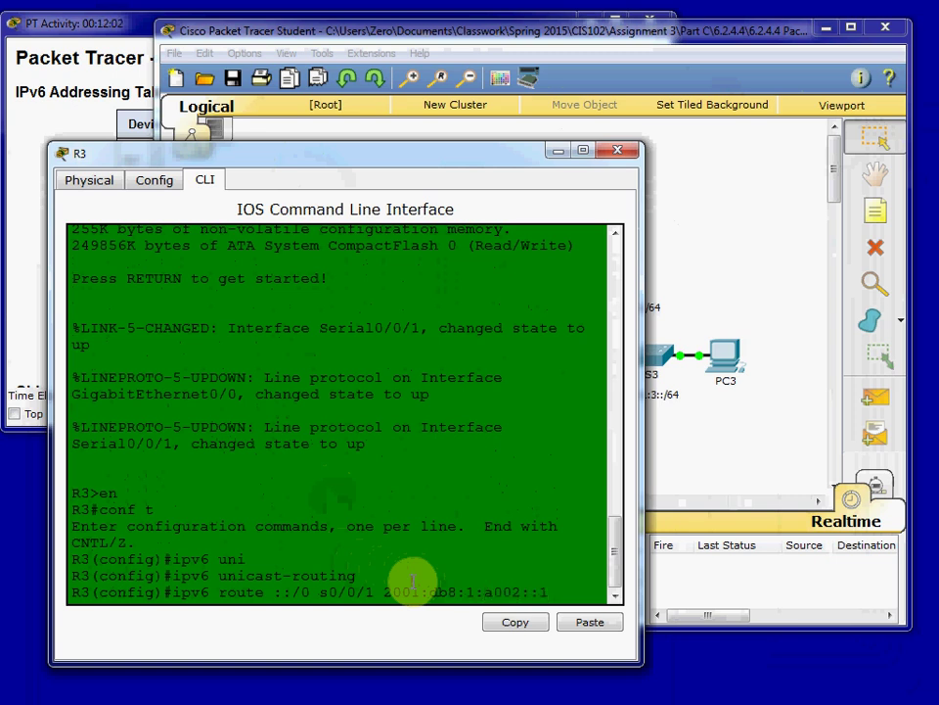
type("::1")
key("Return")
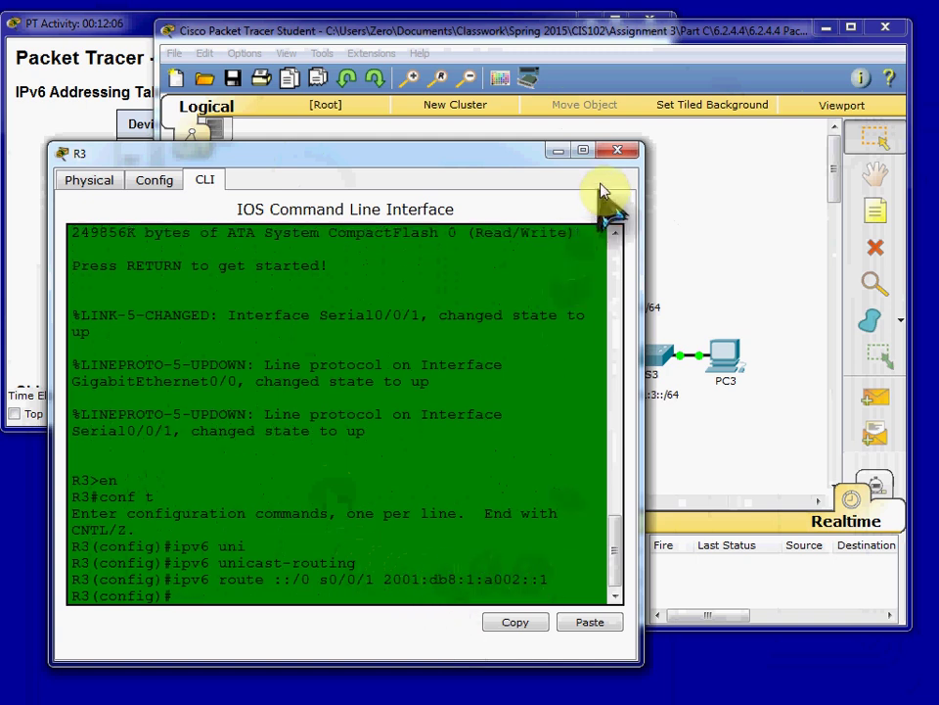
Step: Close R3's device window to return to the three-router logical topology
left_click(618, 150)
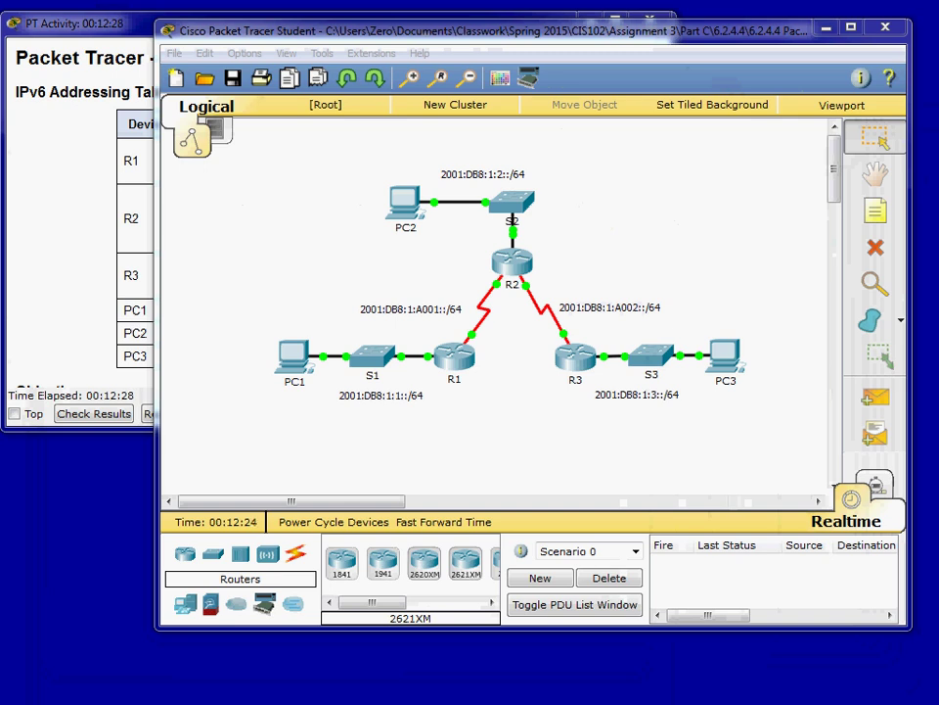
Step: Run ipconfig /all in PC1's Command Prompt
left_click(299, 357)
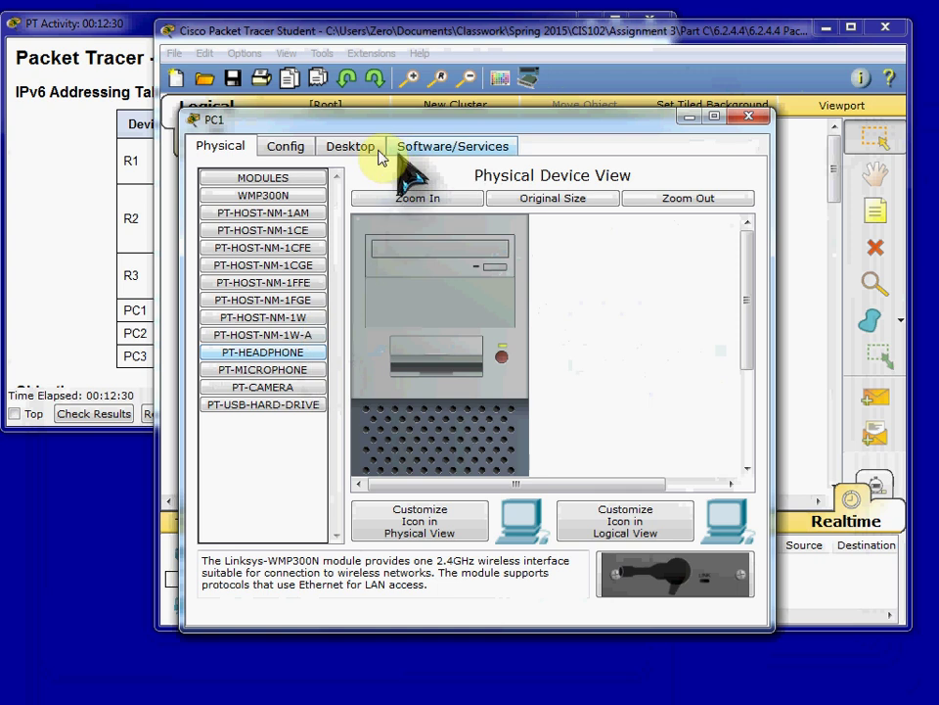
left_click(364, 149)
left_click(566, 220)
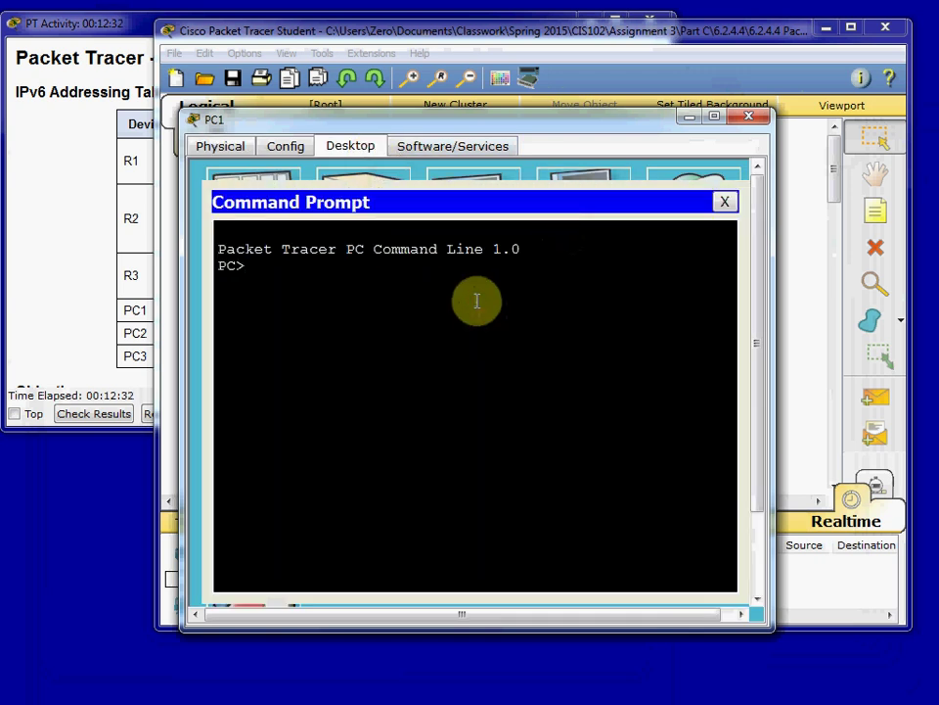
type("ipconfig /a")
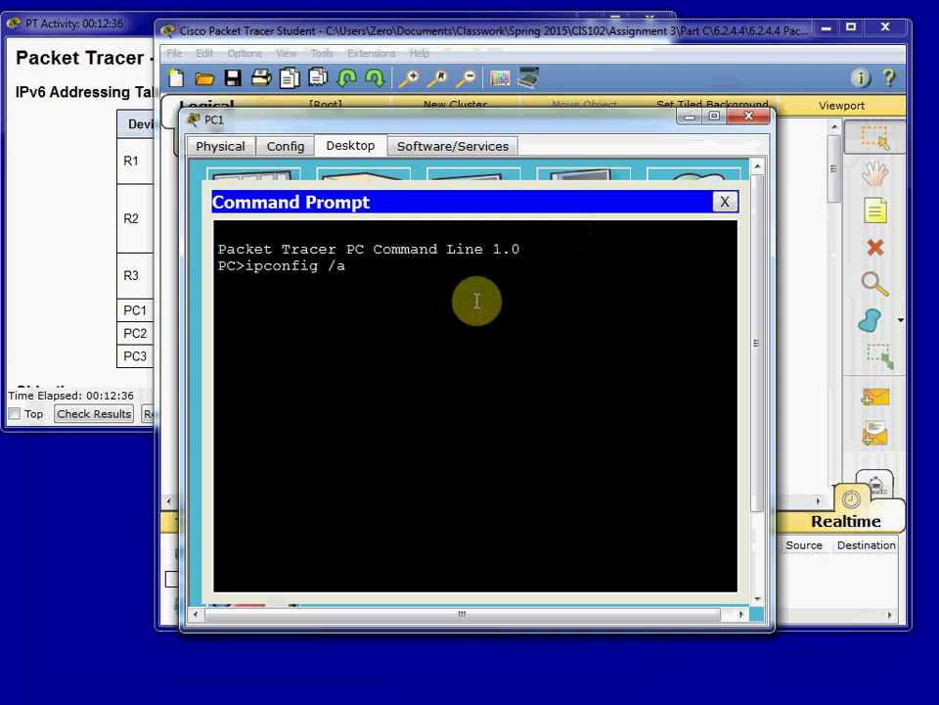
type("ll")
key("Return")
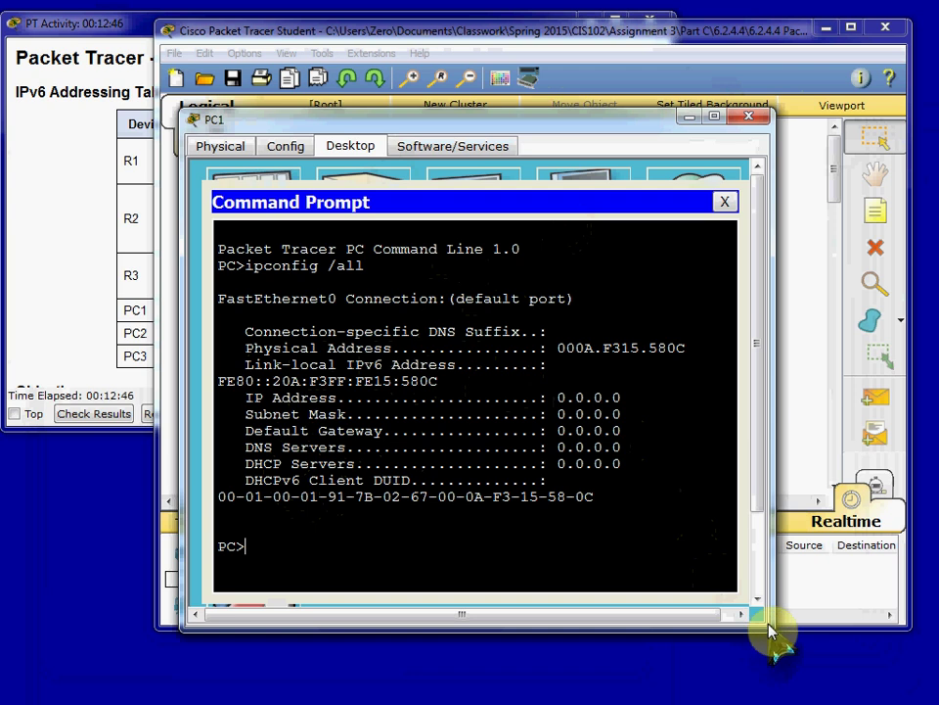
Step: Check PC1's link-local address FE80::20A:F3FF:FE15:580C, then close the Command Prompt and PC1's window
left_click_drag(771, 628, 866, 597)
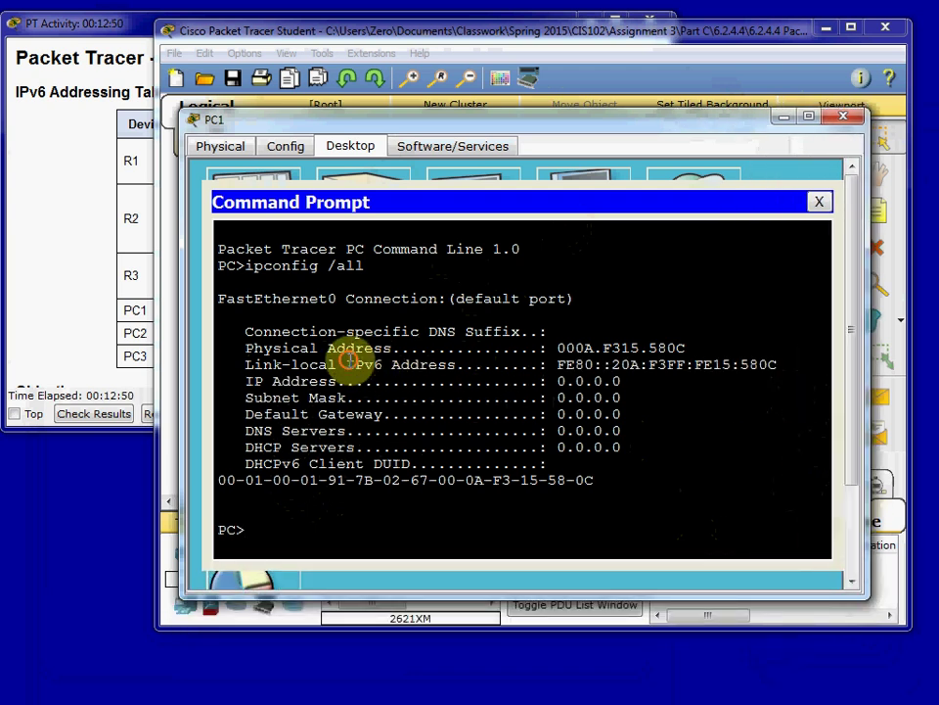
left_click_drag(348, 364, 728, 375)
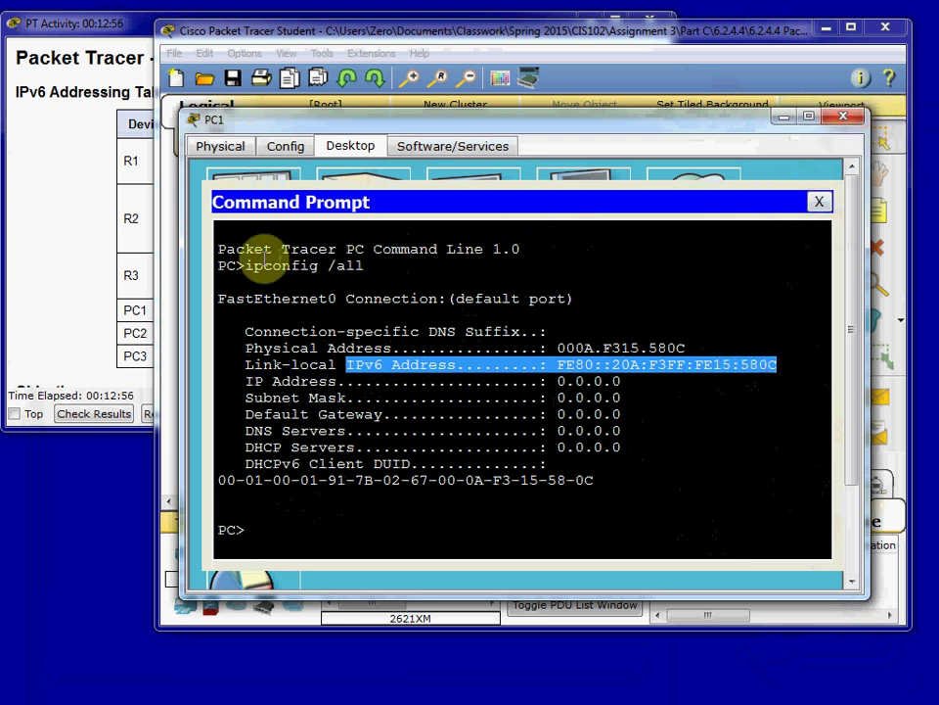
left_click(252, 272)
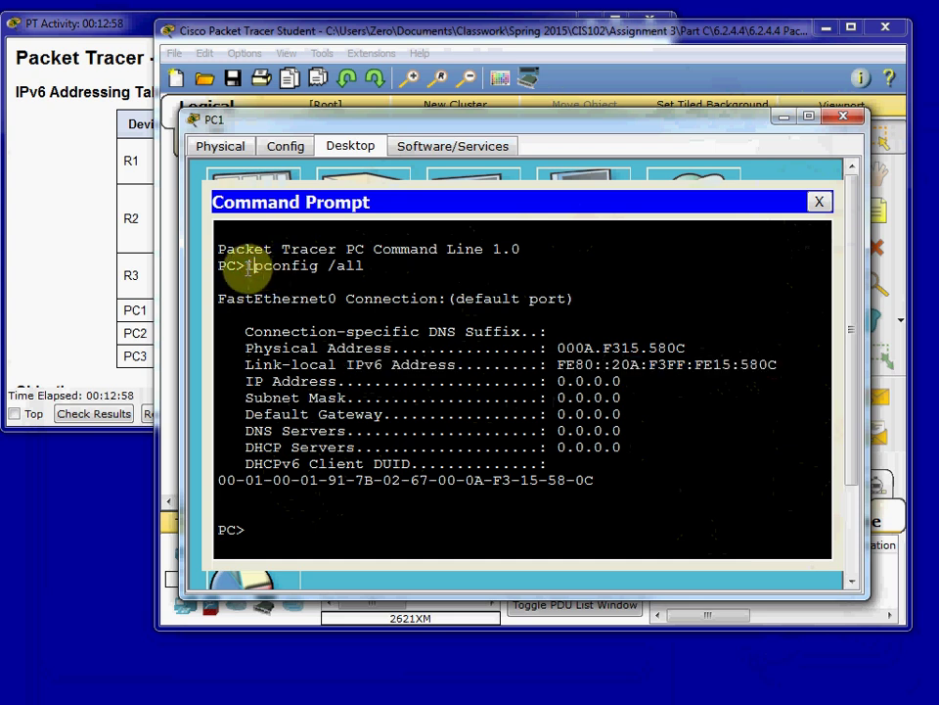
left_click_drag(247, 266, 360, 275)
left_click(369, 268)
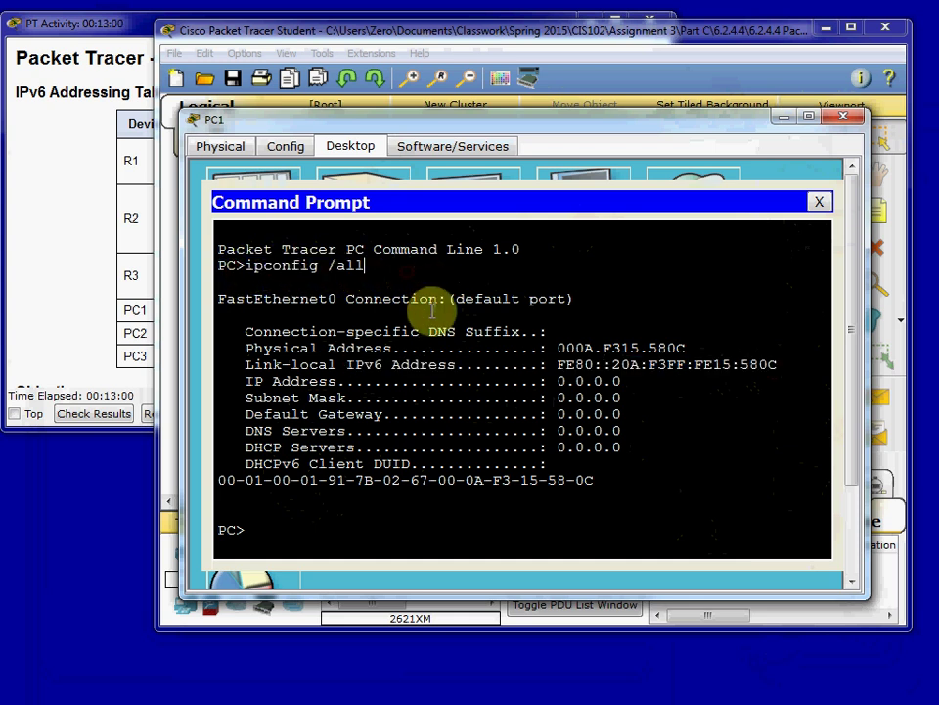
left_click(819, 202)
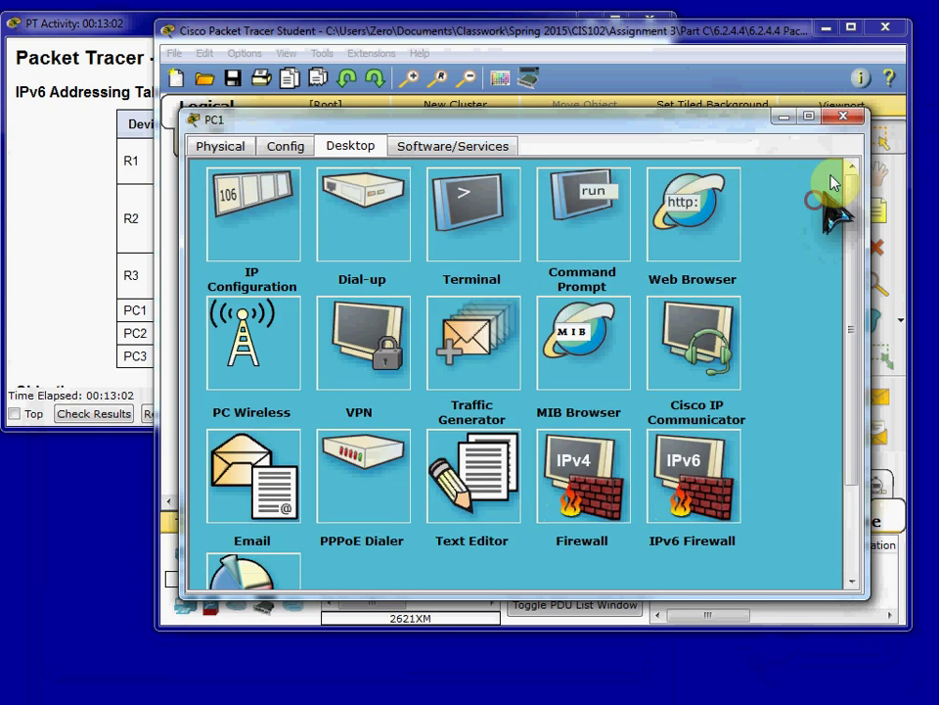
left_click(844, 117)
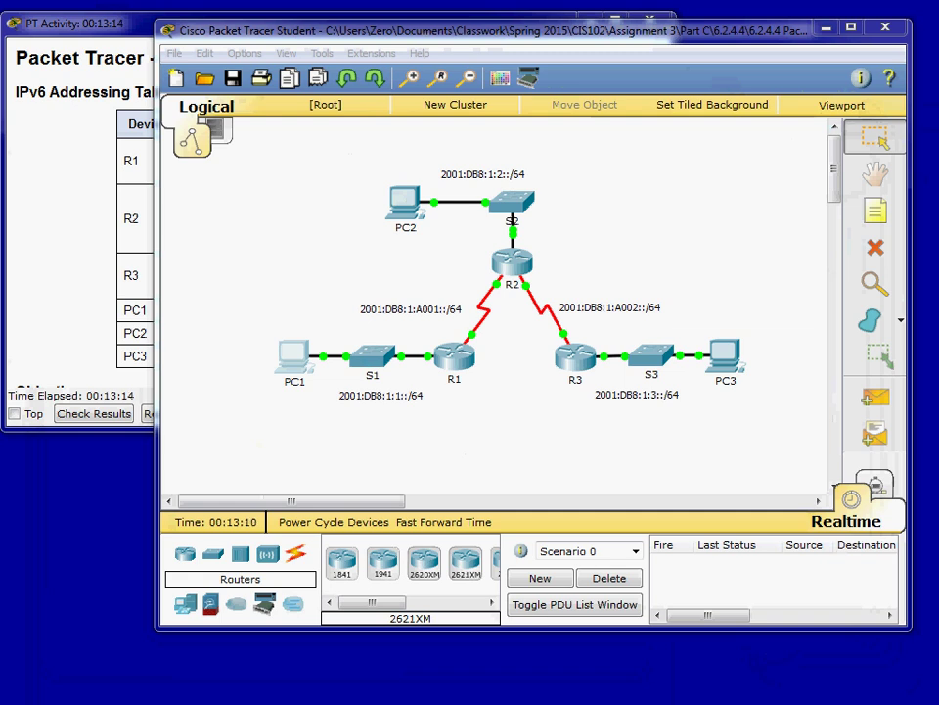
Step: In R1's CLI, exit configuration mode
left_click(465, 370)
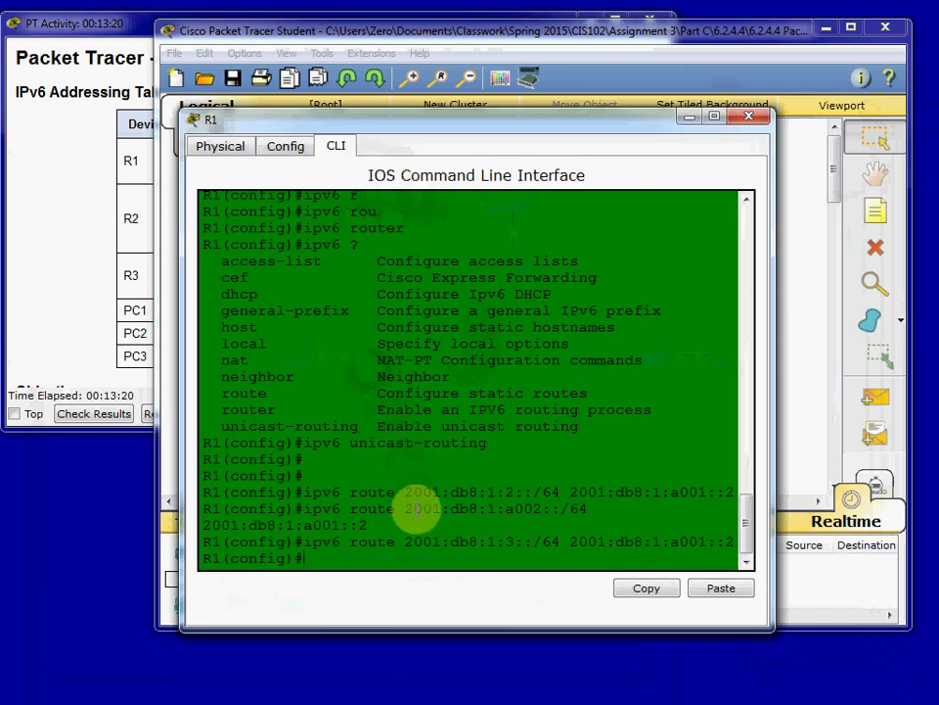
key("Return")
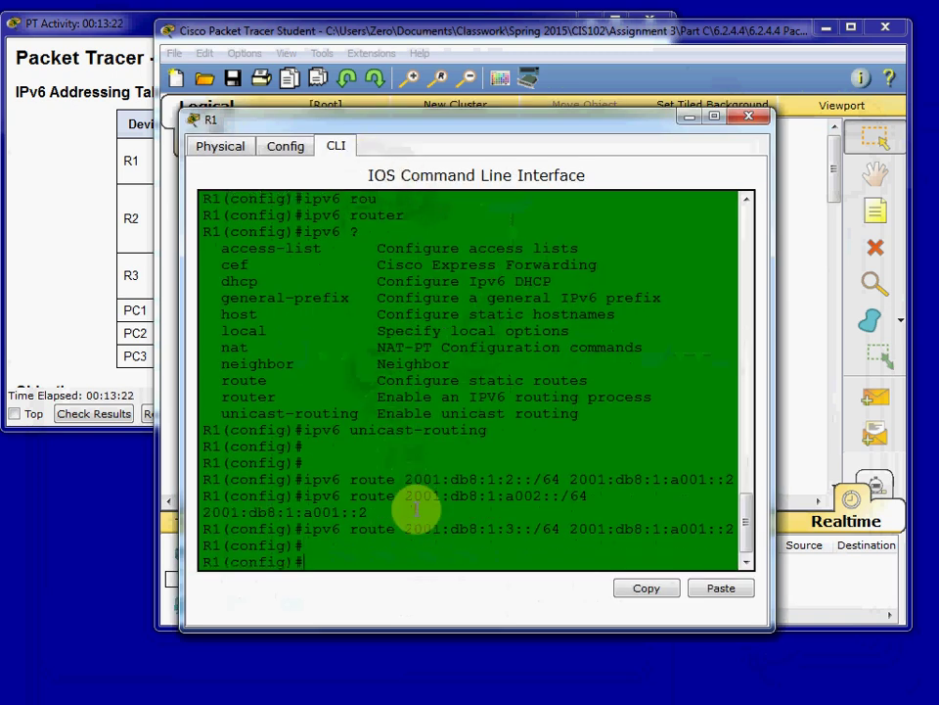
type("exit")
key("Return")
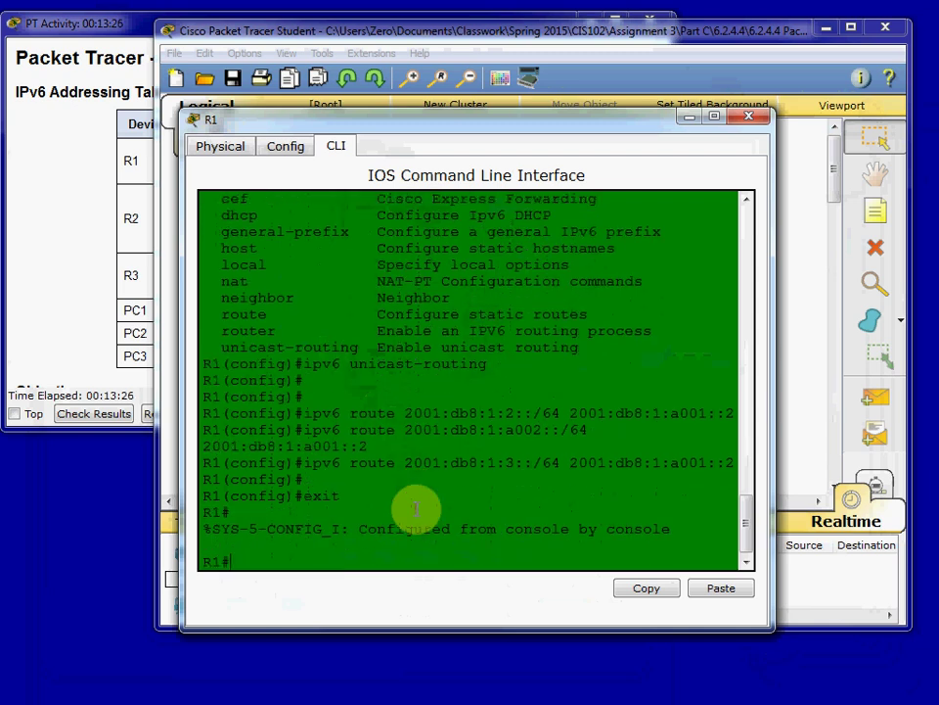
Step: Run show ipv6 interface brief on R1 and confirm G0/0 and S0/0/0 are up with addresses
type("show ipv6 interface brief")
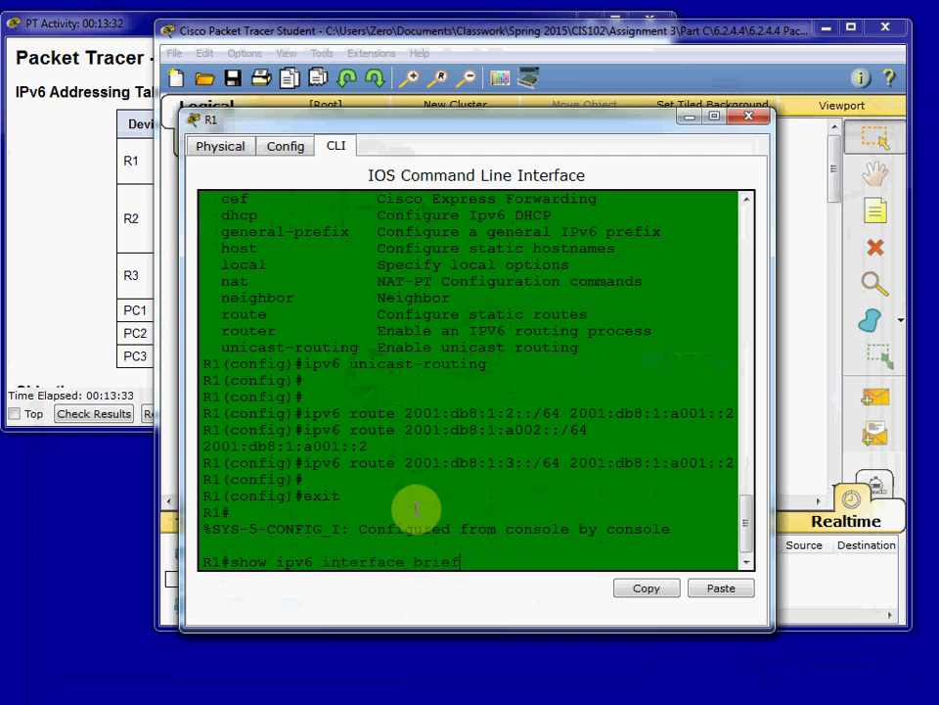
key("Return")
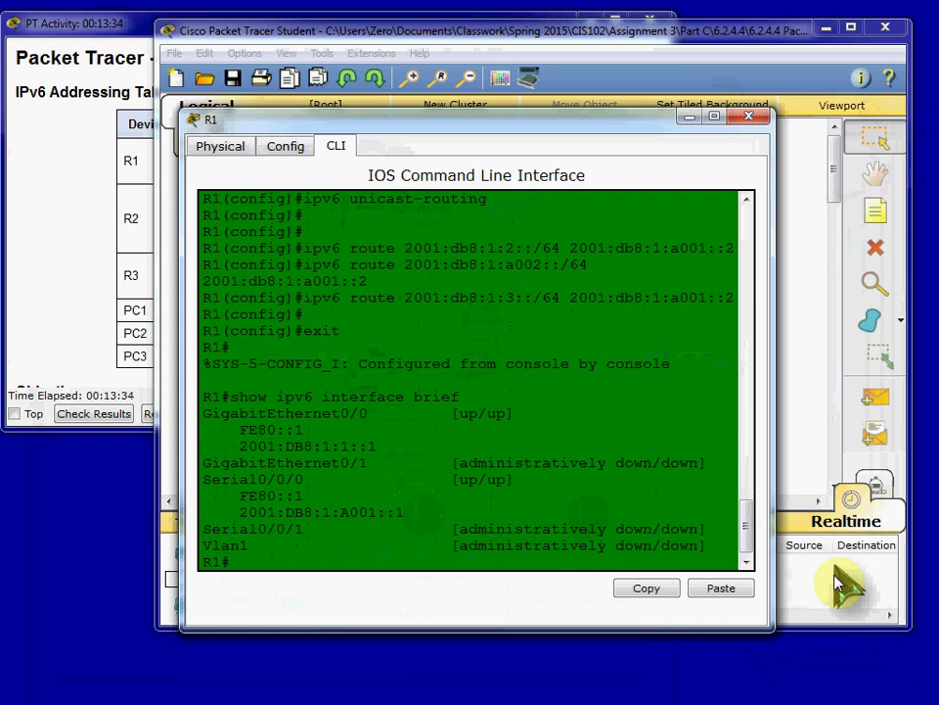
left_click_drag(768, 628, 923, 602)
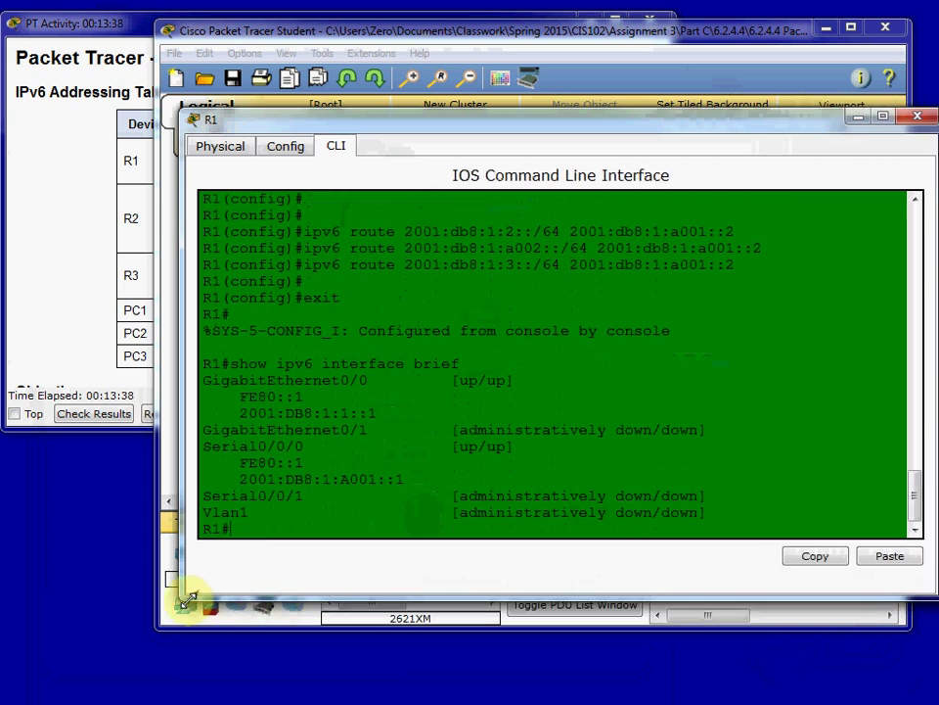
left_click_drag(65, 590, 57, 593)
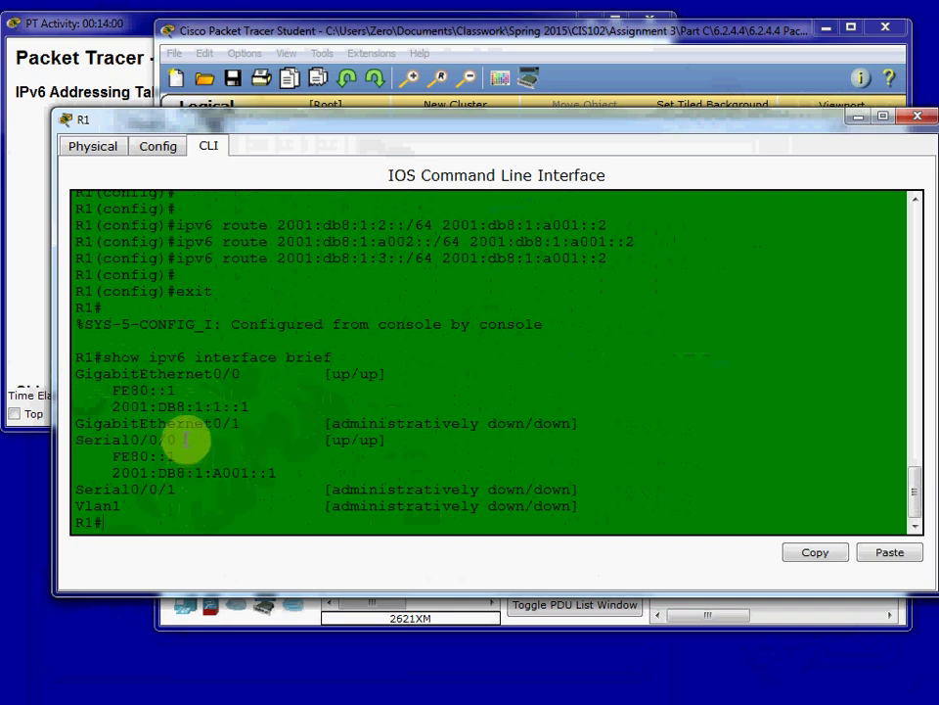
left_click_drag(186, 440, 58, 438)
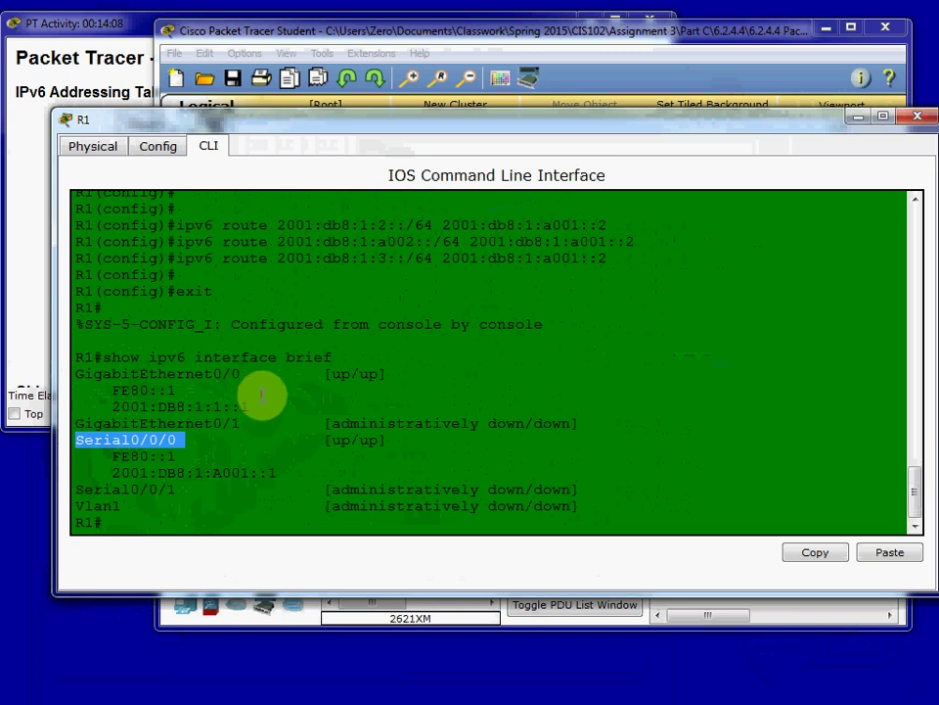
key("Return")
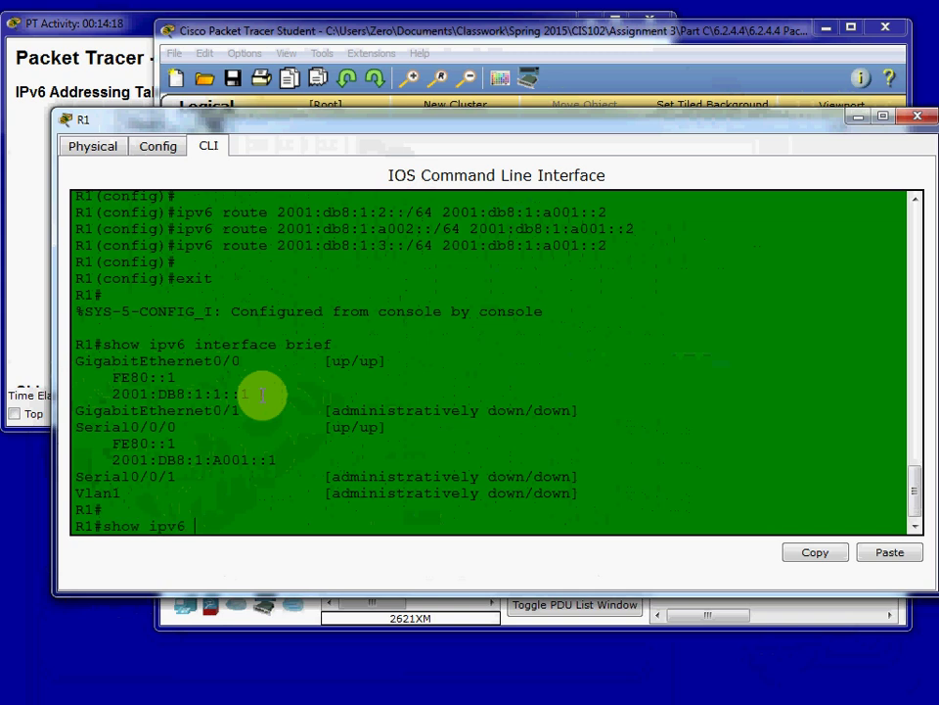
Step: Display R1's full IPv6 routing table with its static routes, then close R1's window
key("Return")
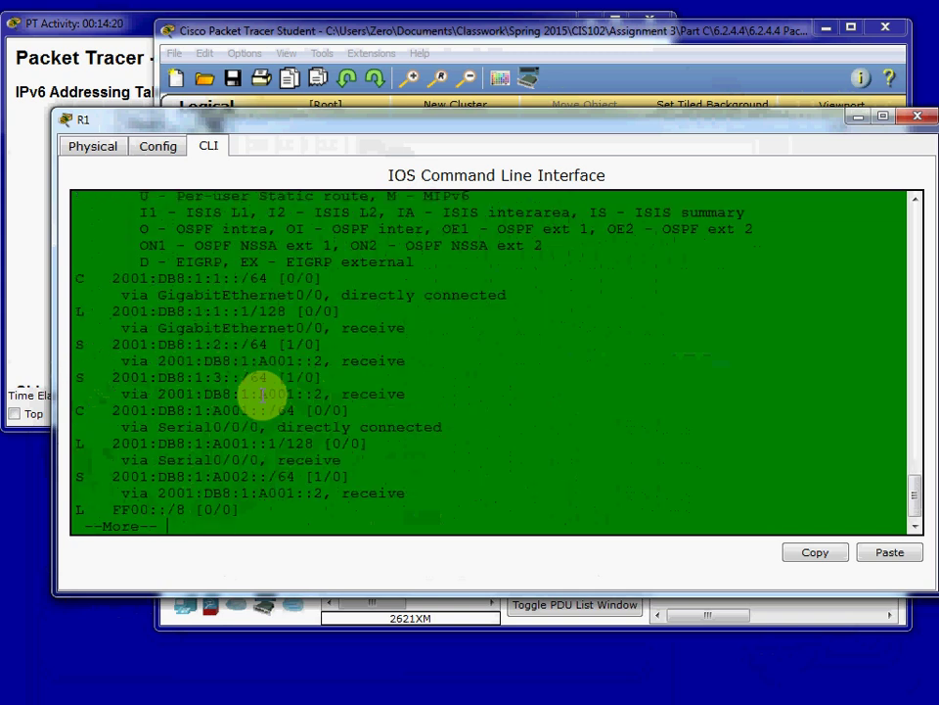
left_click_drag(480, 119, 428, 21)
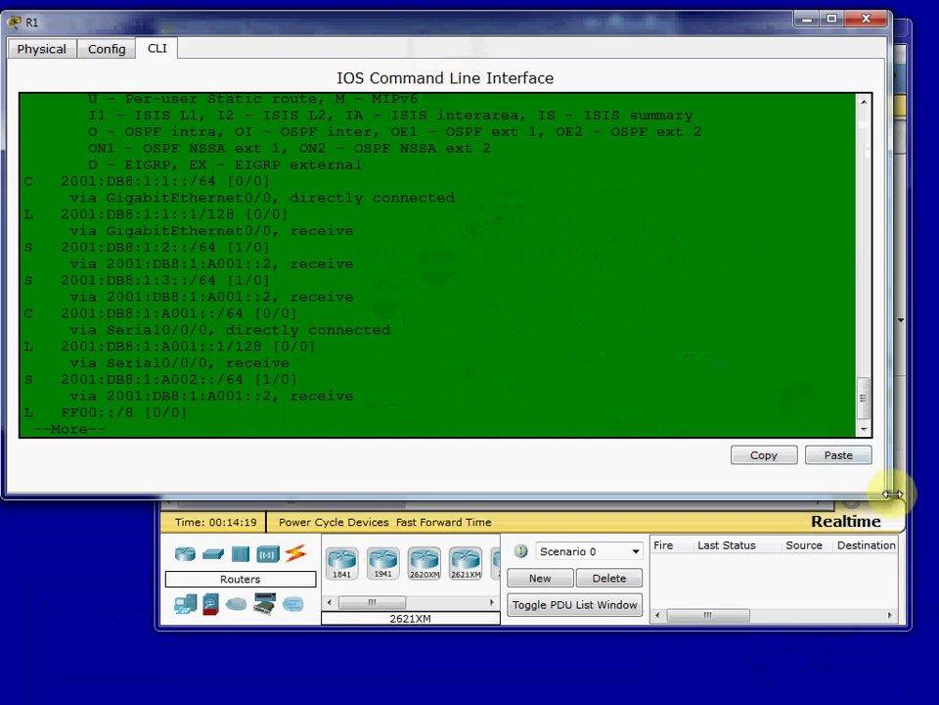
left_click_drag(886, 495, 931, 653)
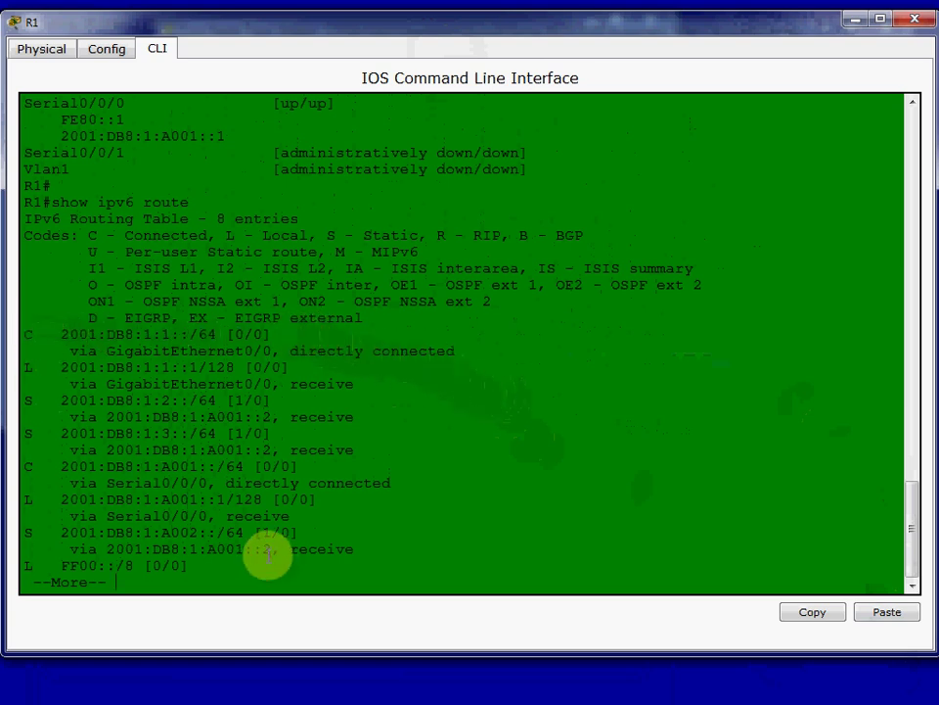
key("Return")
key("Return")
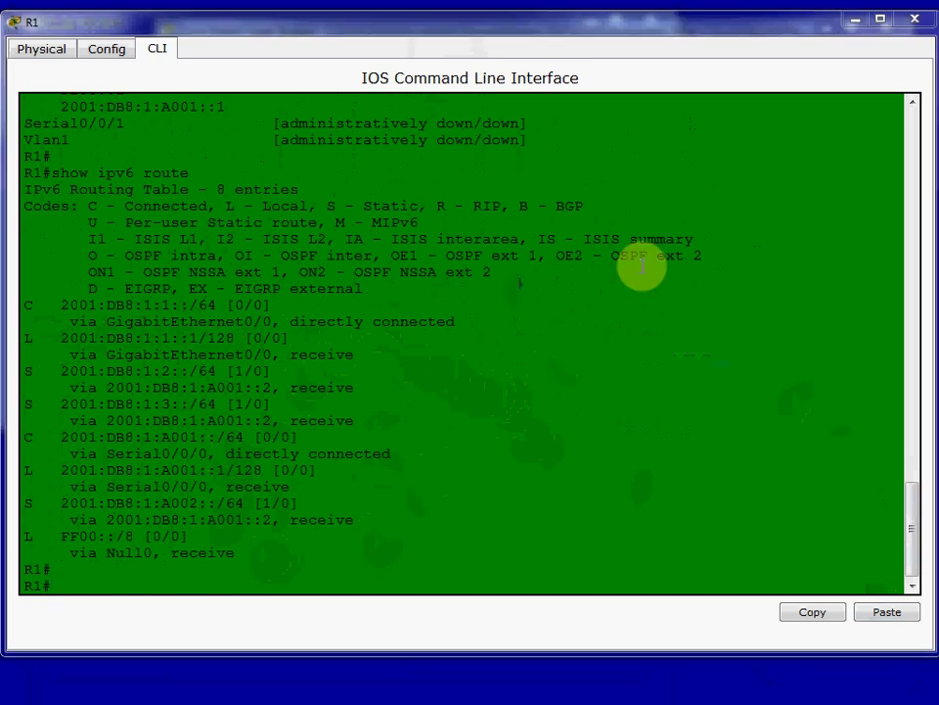
left_click(914, 18)
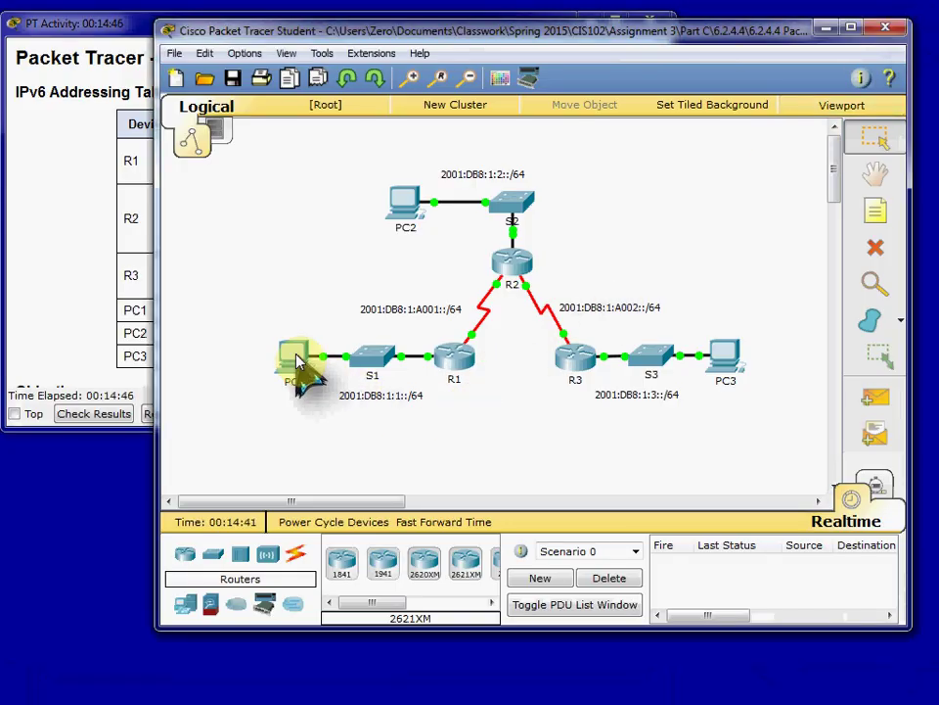
Step: From PC1's Command Prompt, trace the route to 2001:db8:1:2::f and check its three hops
left_click(296, 362)
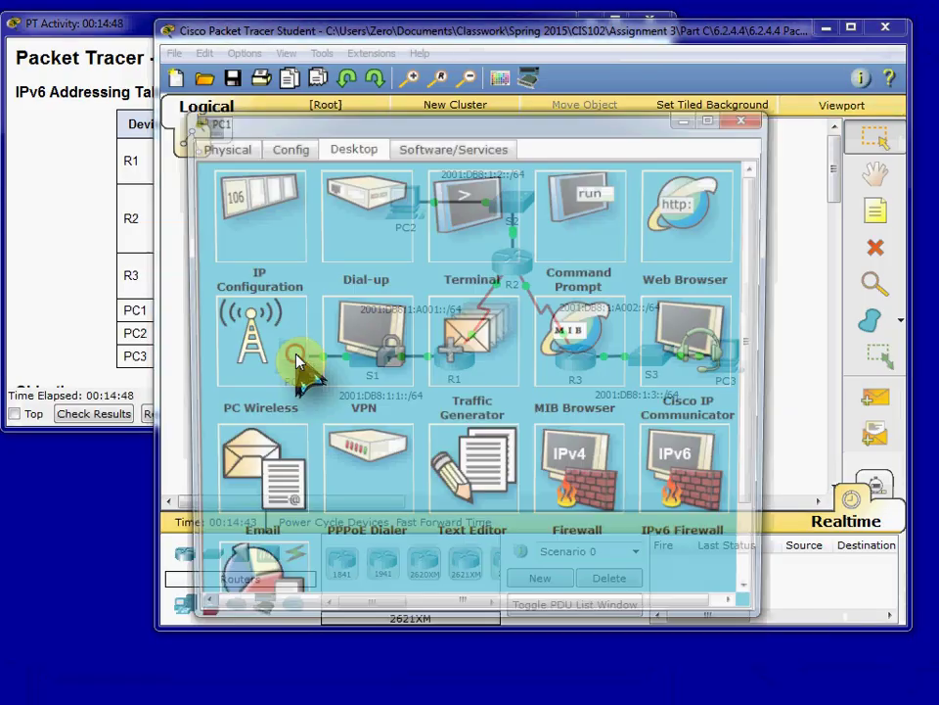
left_click(579, 227)
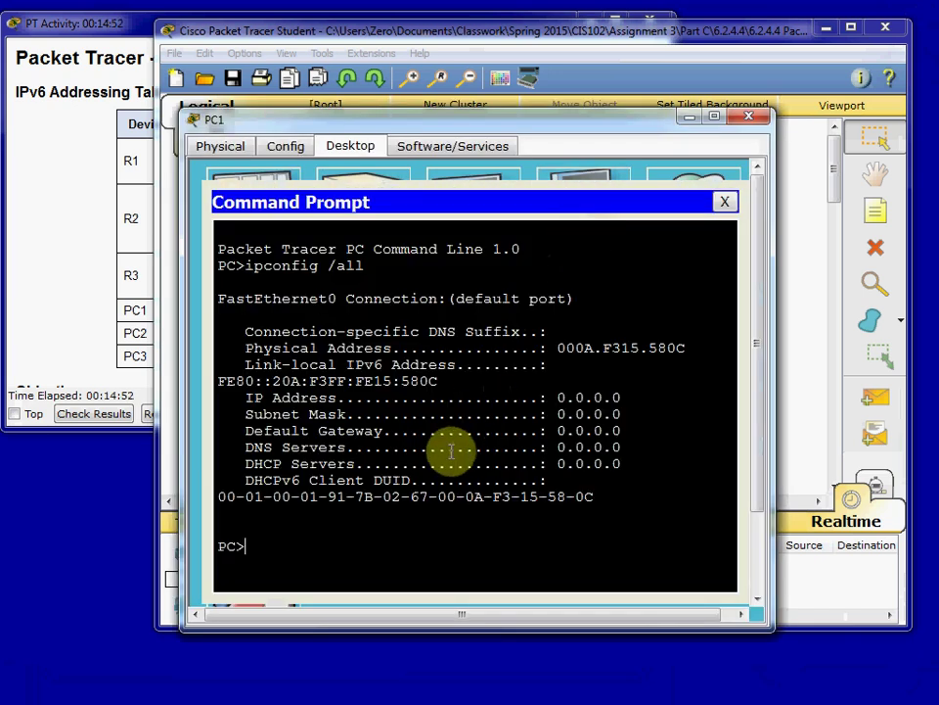
type("tracert 200")
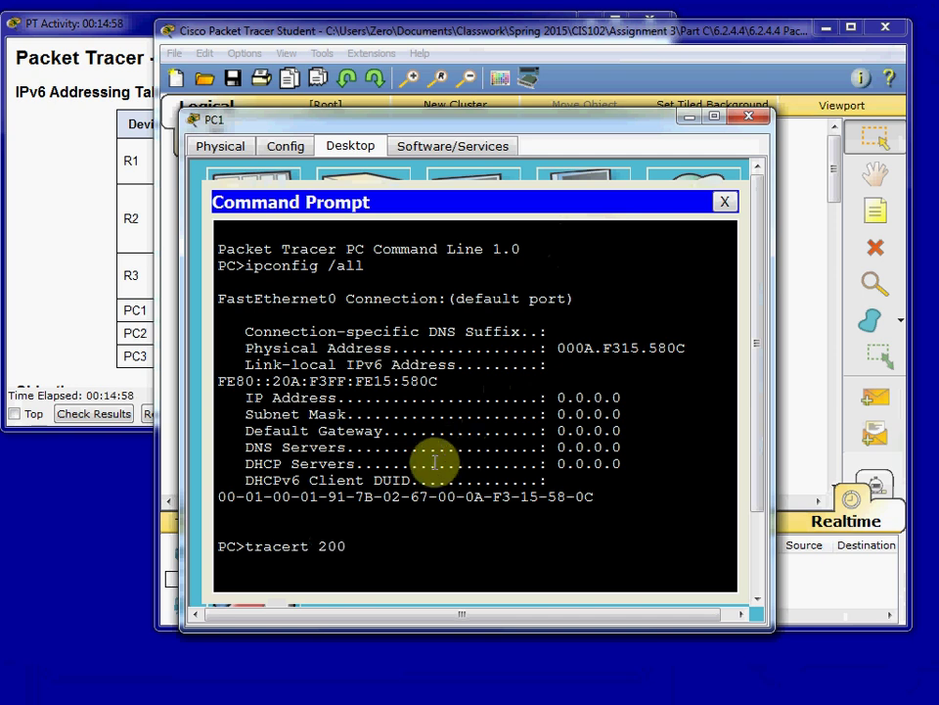
type("1:db8:1:2::f")
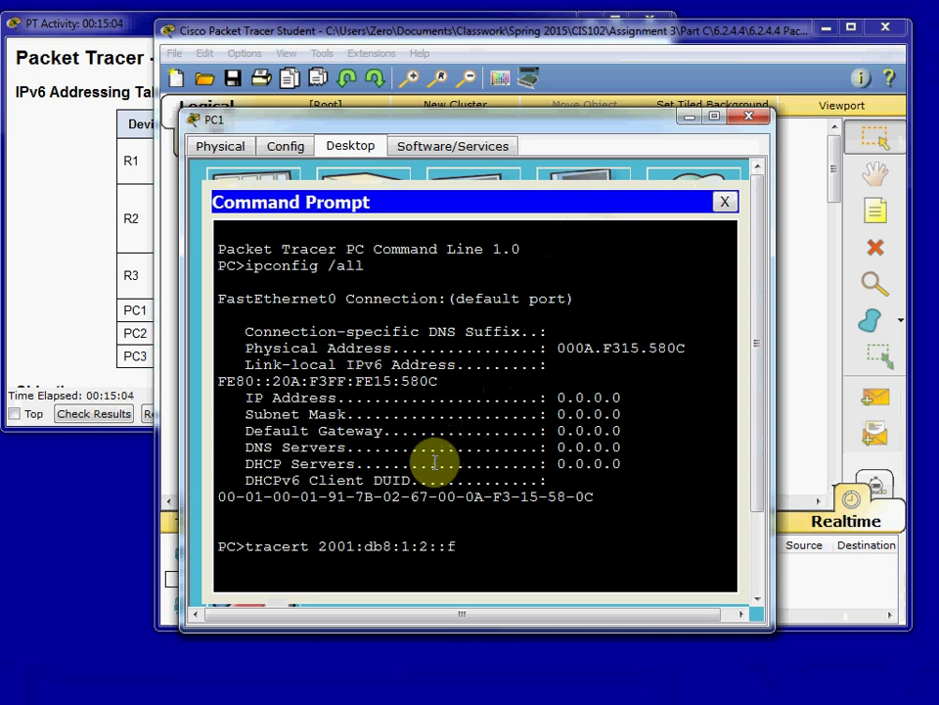
key("Return")
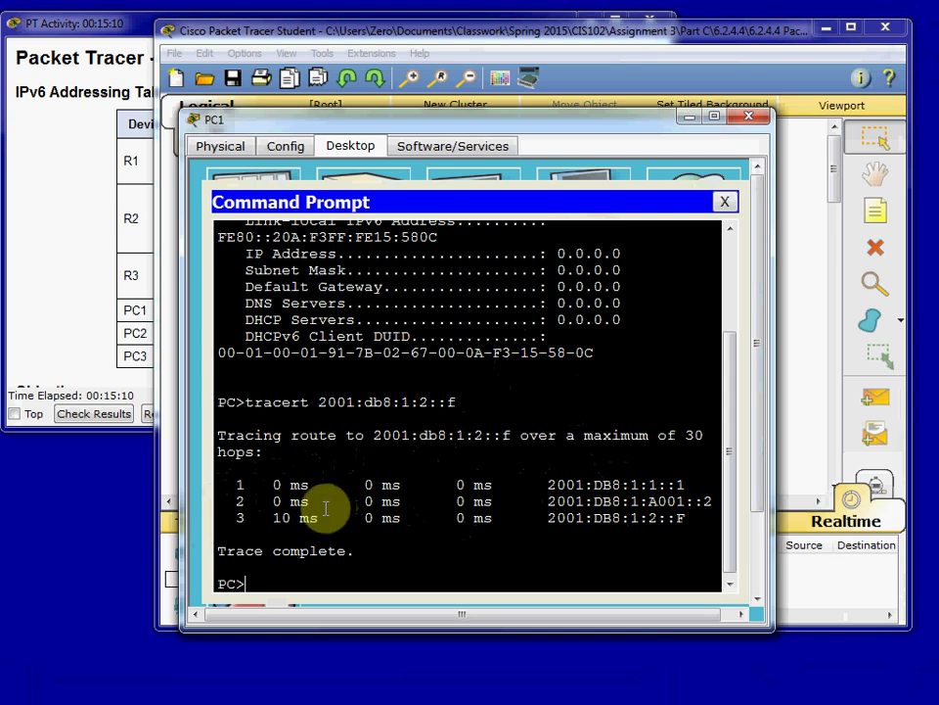
left_click_drag(237, 517, 688, 516)
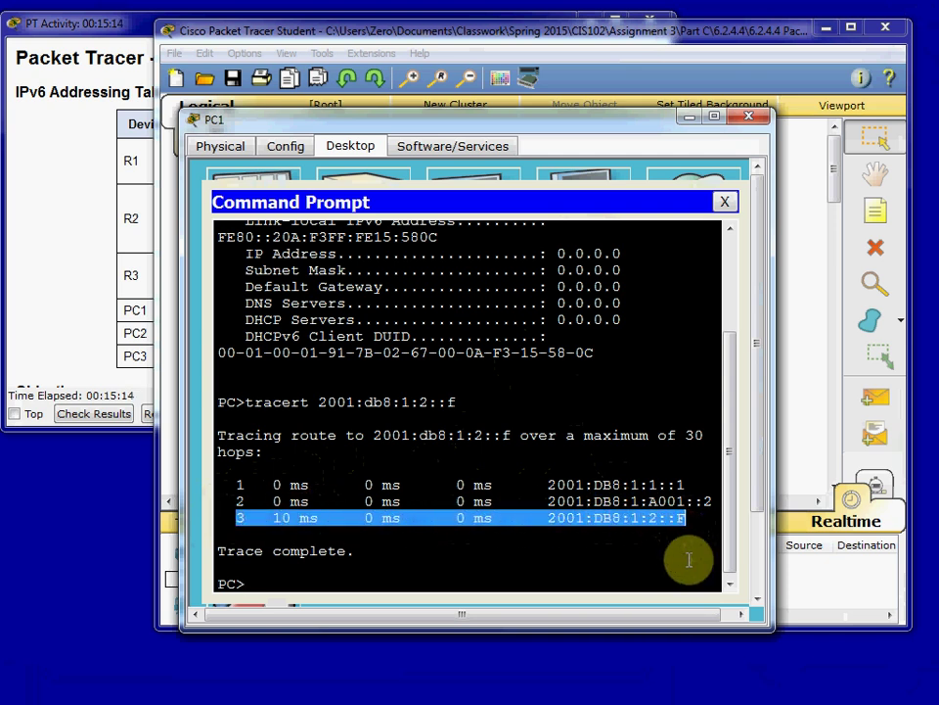
left_click(694, 520)
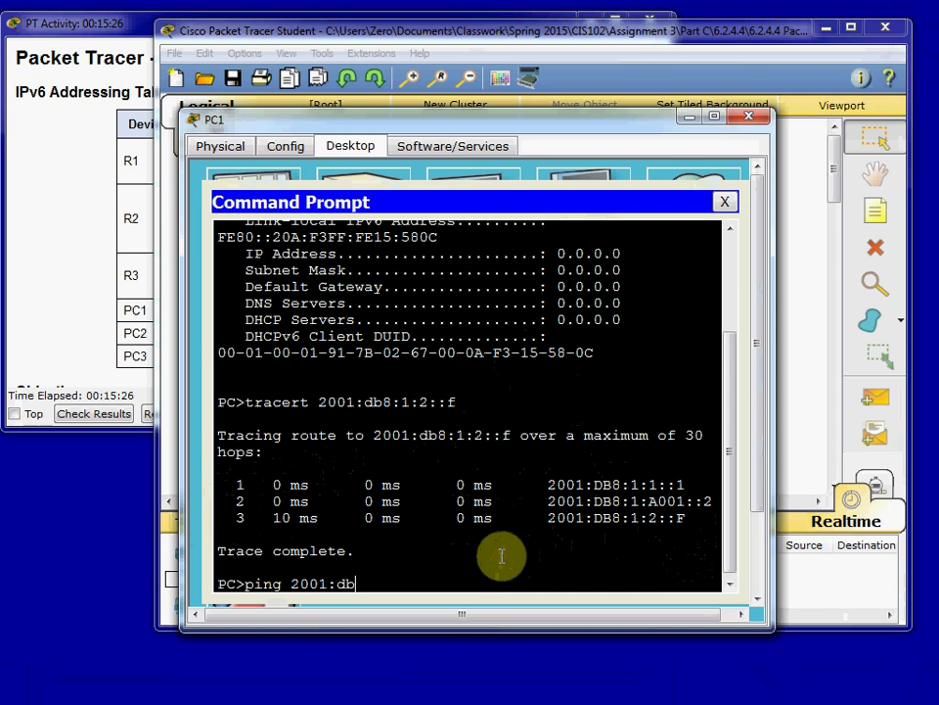
Step: Ping 2001:db8:1:2::f with 4/4 replies, then trace the four-hop route to 2001:db8:1:3::f
type("8:1:2::f")
key("Return")
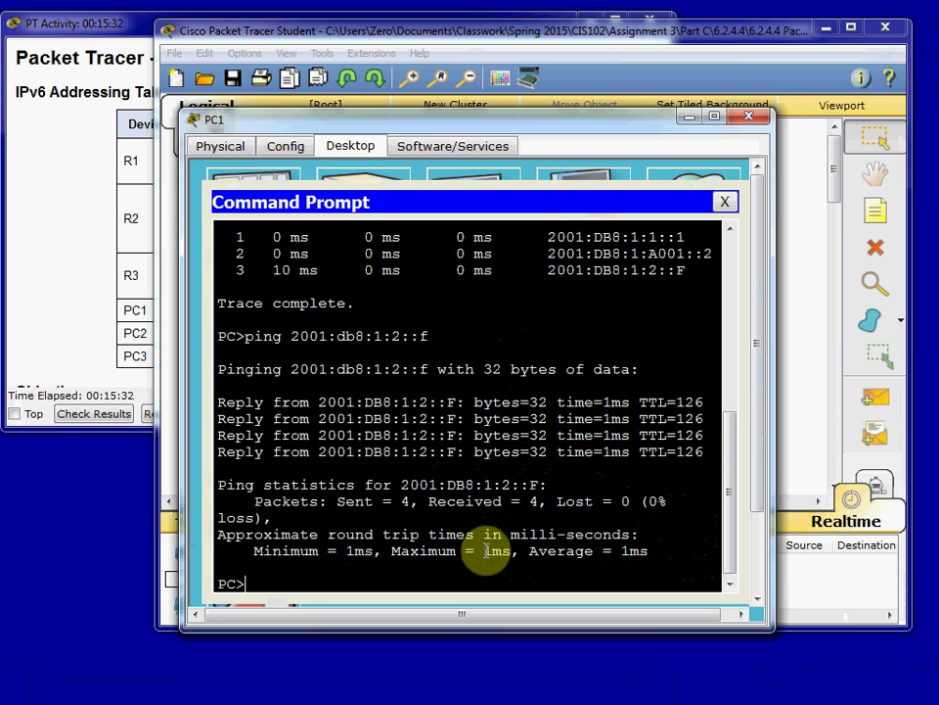
key("Up")
key("Up")
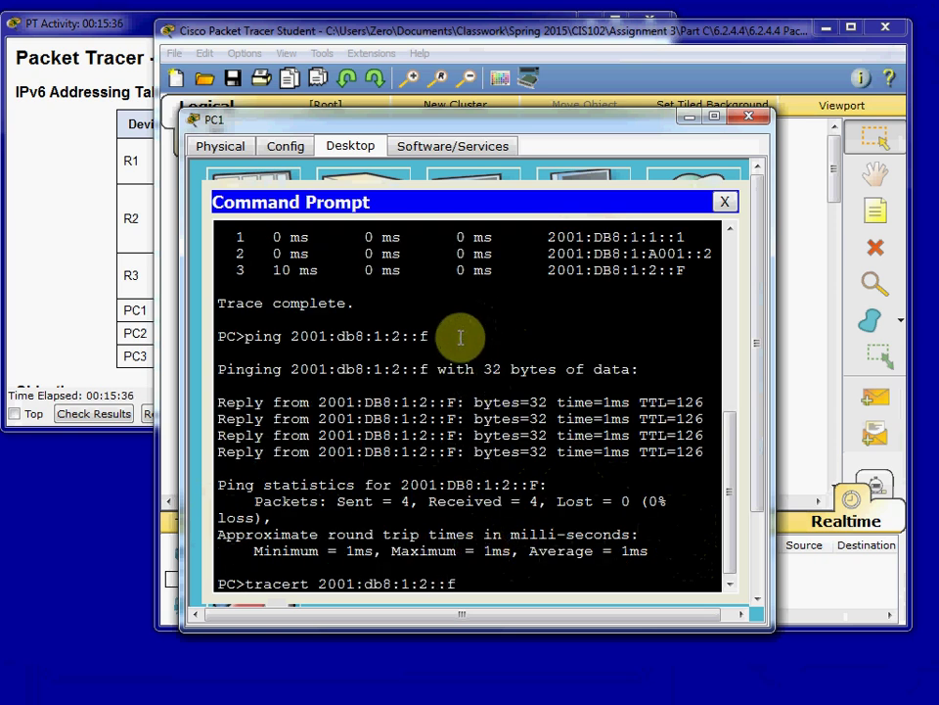
key("BackSpace")
type("3")
key("Return")
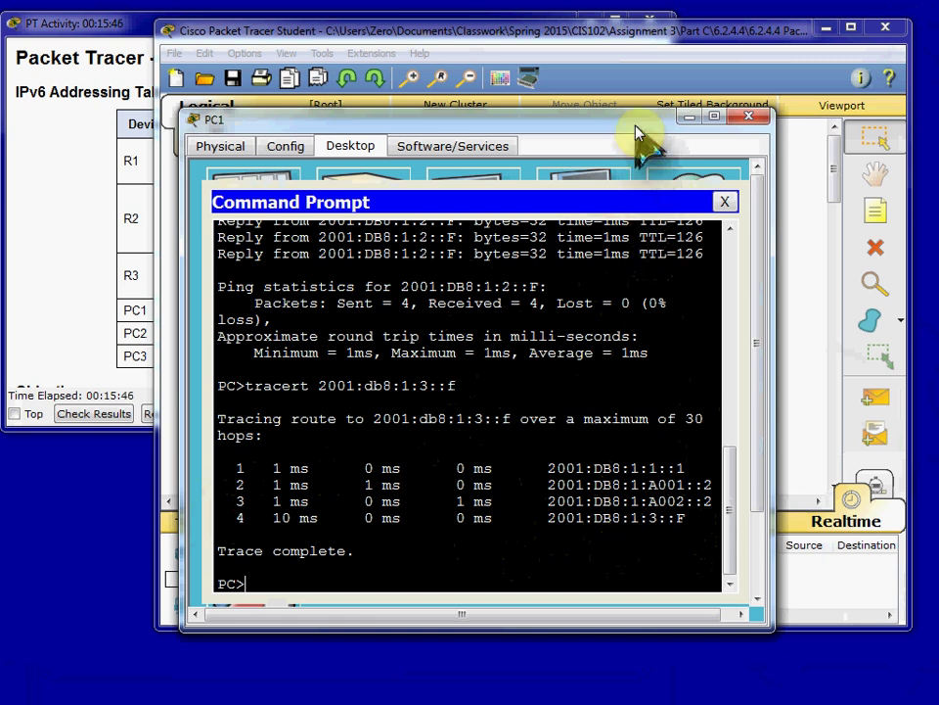
left_click_drag(636, 125, 84, 117)
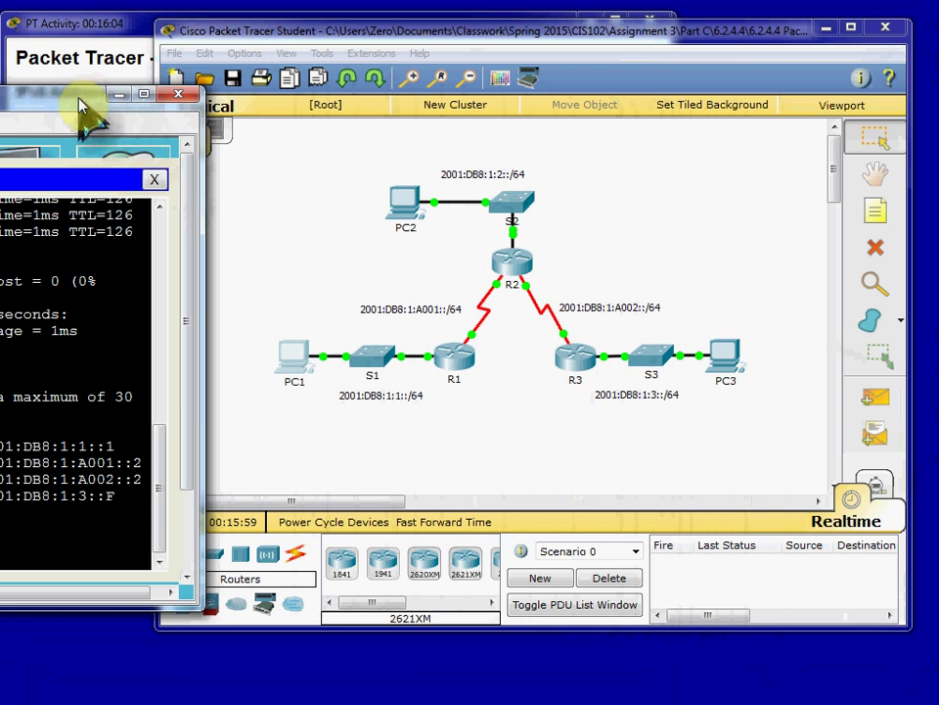
left_click_drag(86, 102, 684, 89)
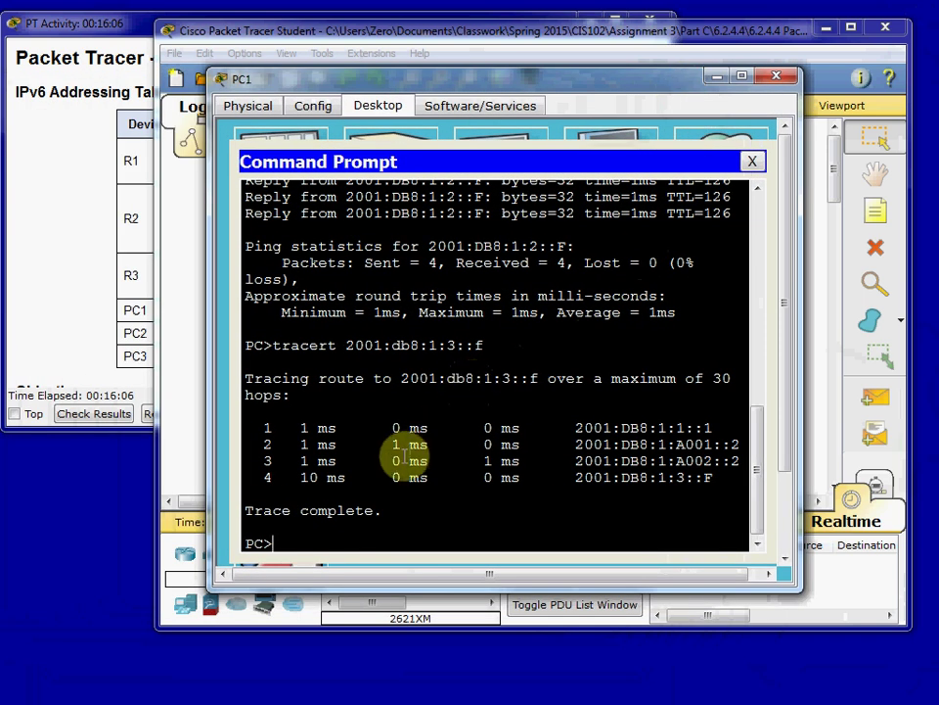
Step: Close PC1's Command Prompt and device window
left_click(265, 444)
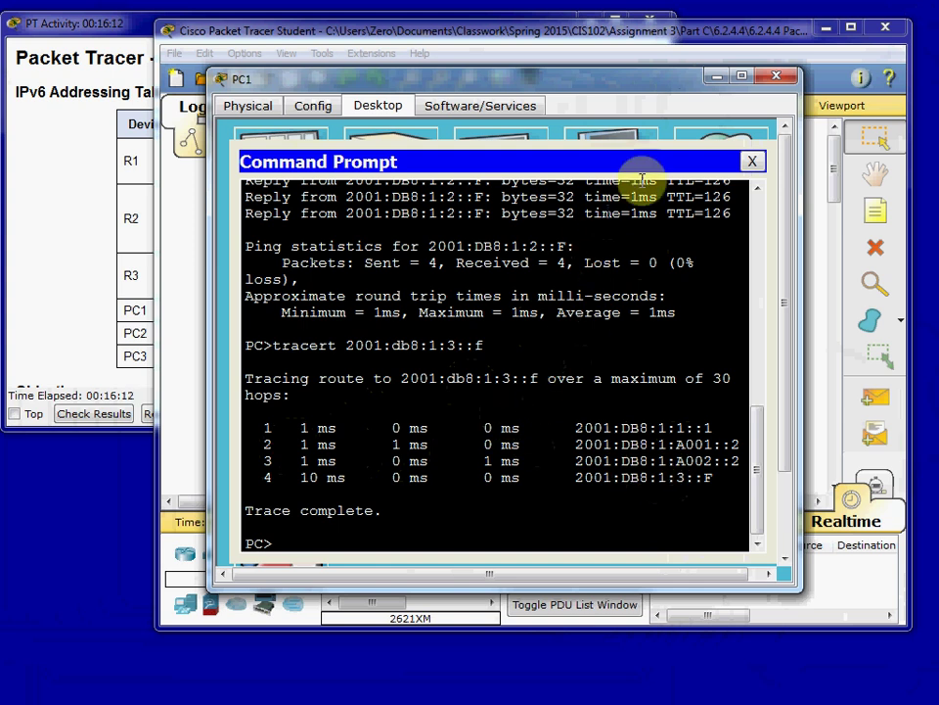
left_click(753, 163)
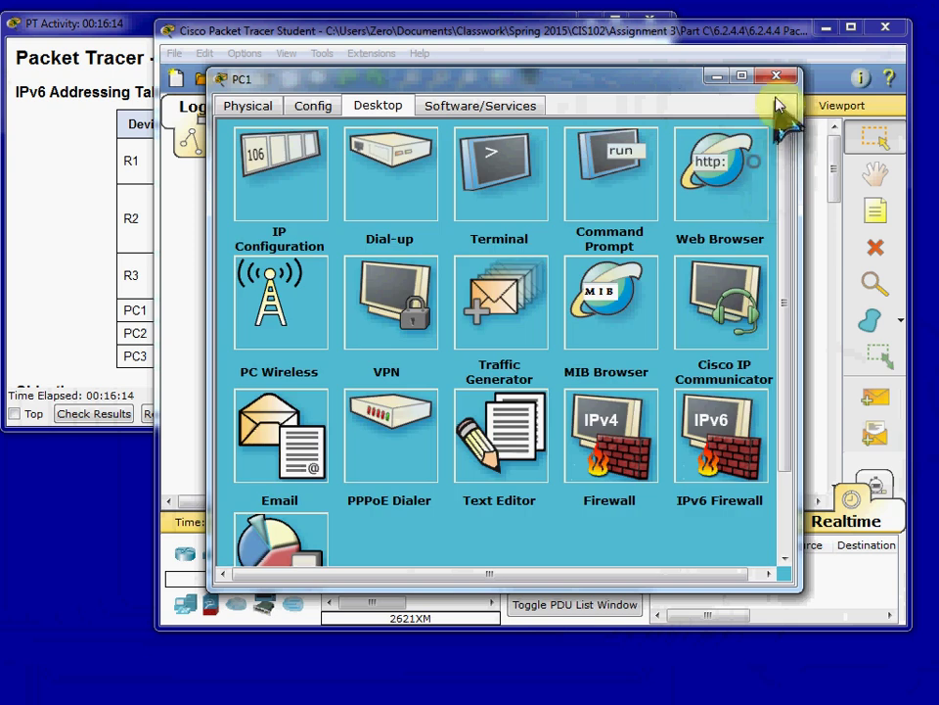
left_click(778, 76)
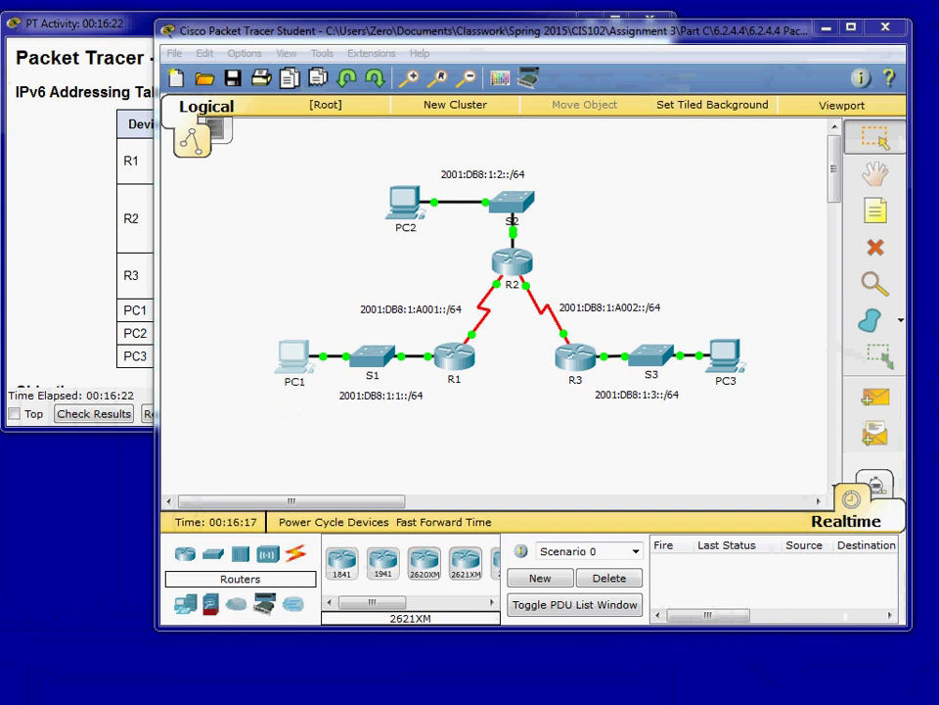
Step: Cancel the exit prompt and close the activity instructions window, leaving only the topology
left_click(886, 27)
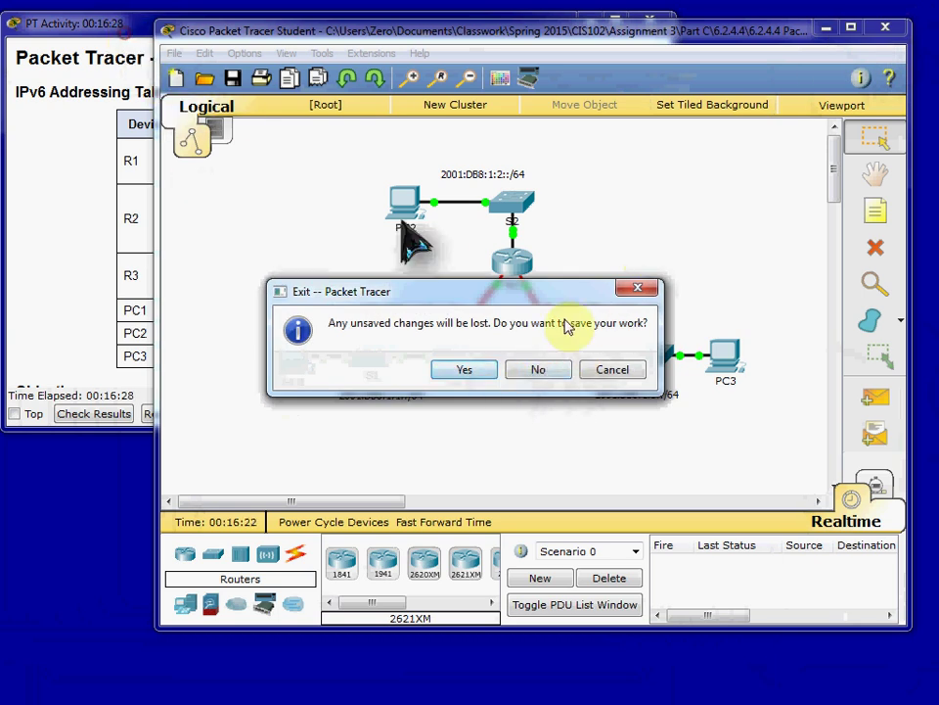
left_click(612, 369)
left_click(147, 54)
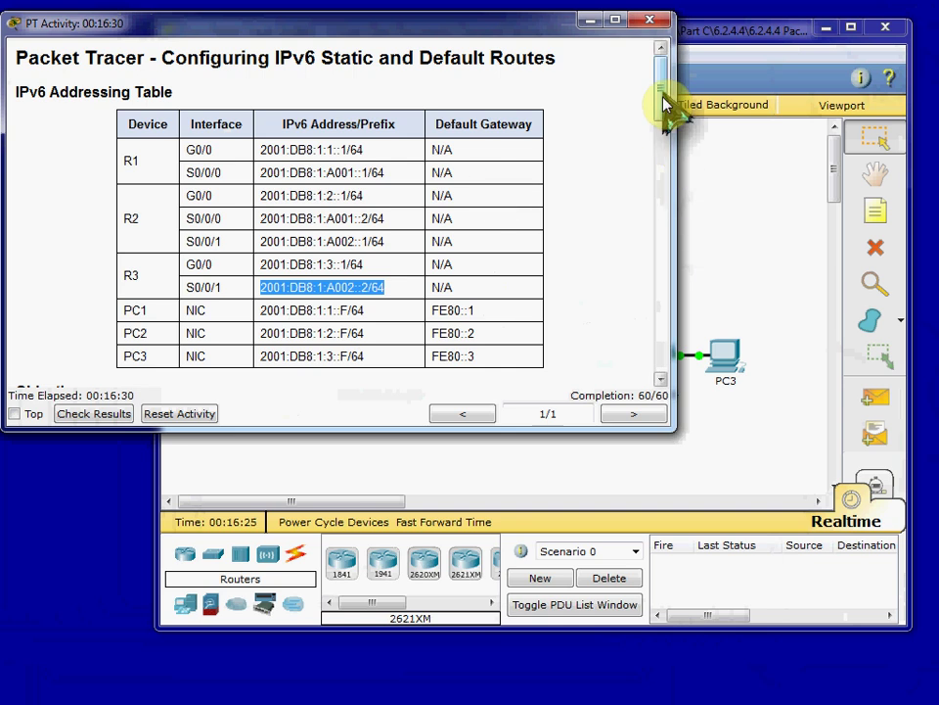
left_click(653, 21)
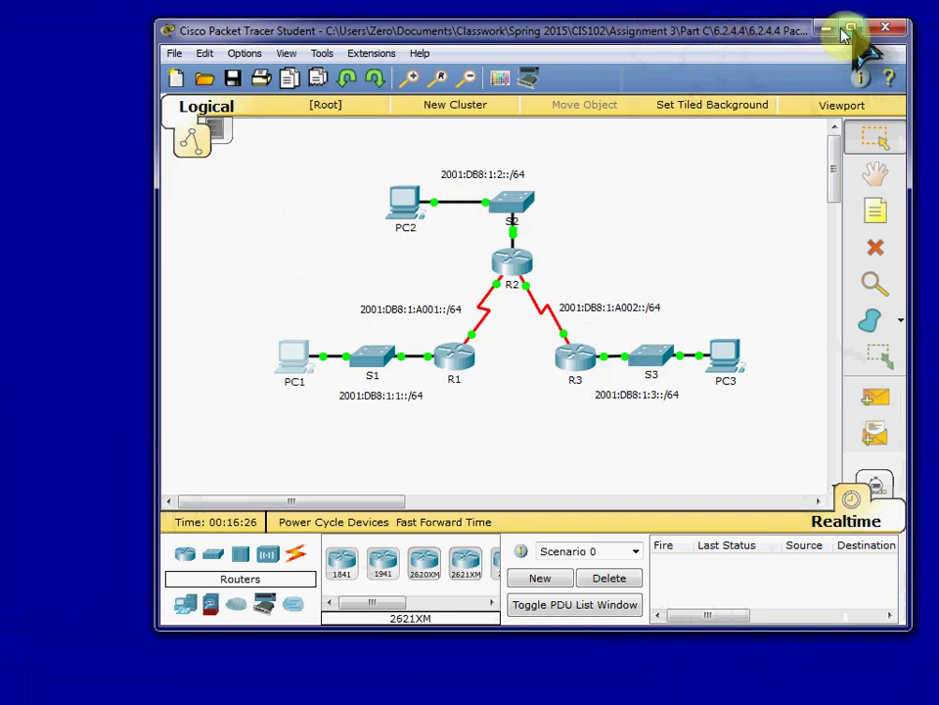